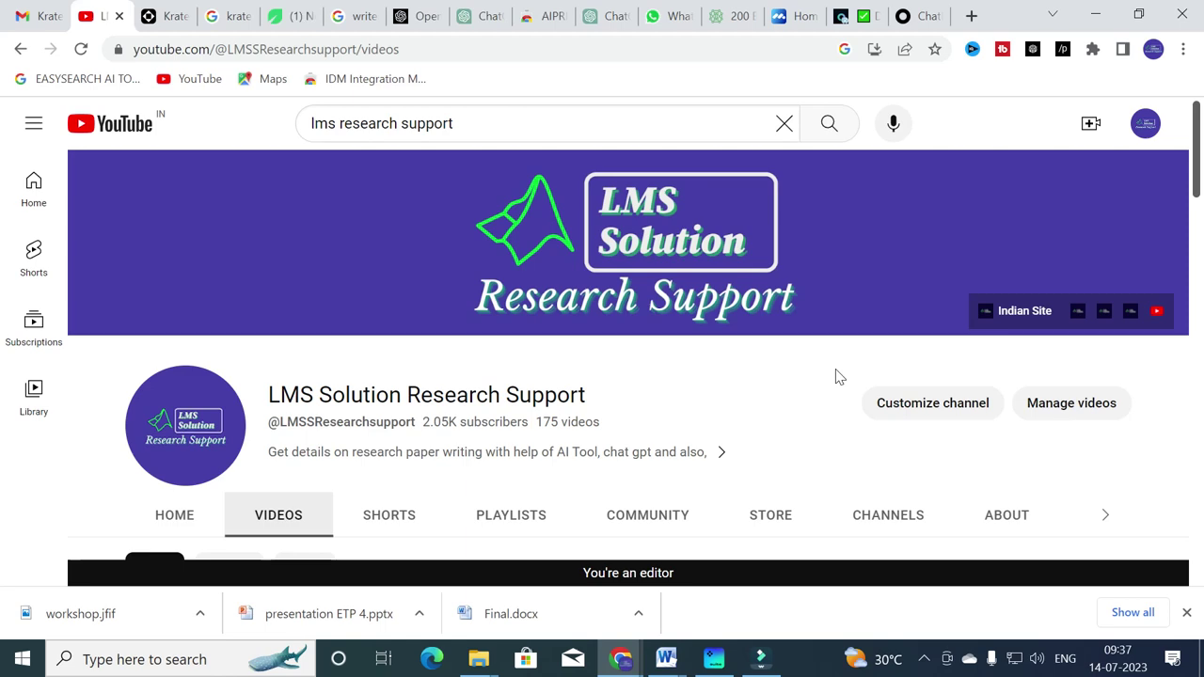
# Look over the Google 'writerly ai' results and switch to the Writerly site
pyautogui.click(362, 16)
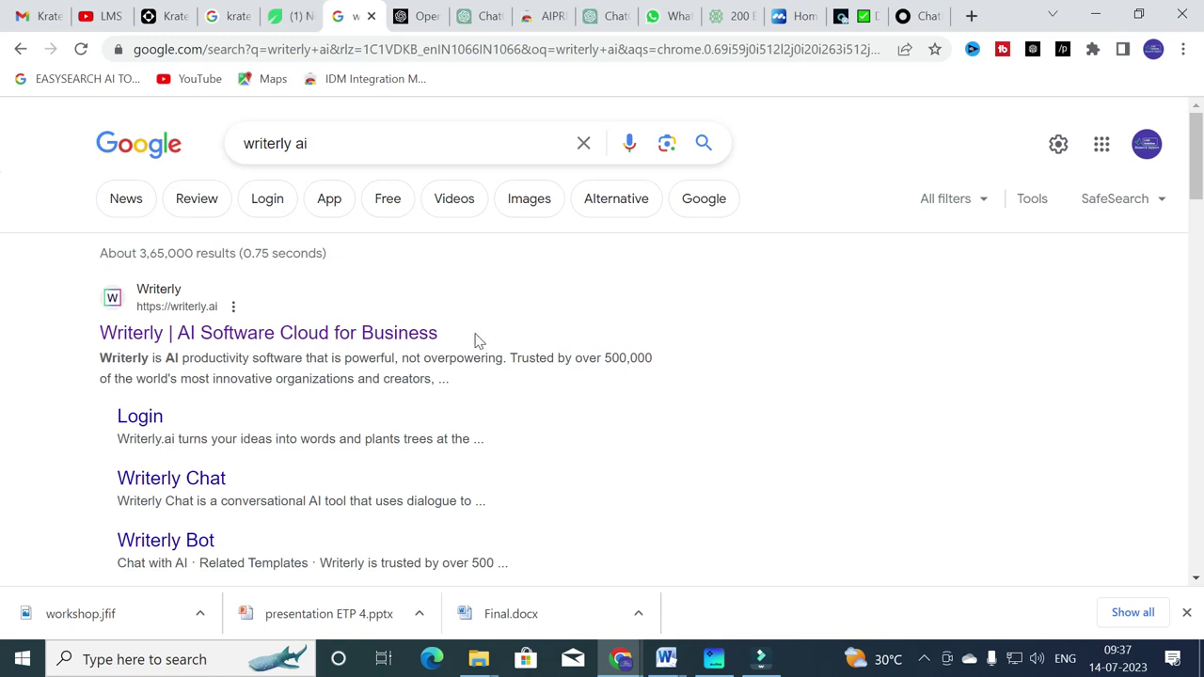
pyautogui.scroll(-2, 462, 329)
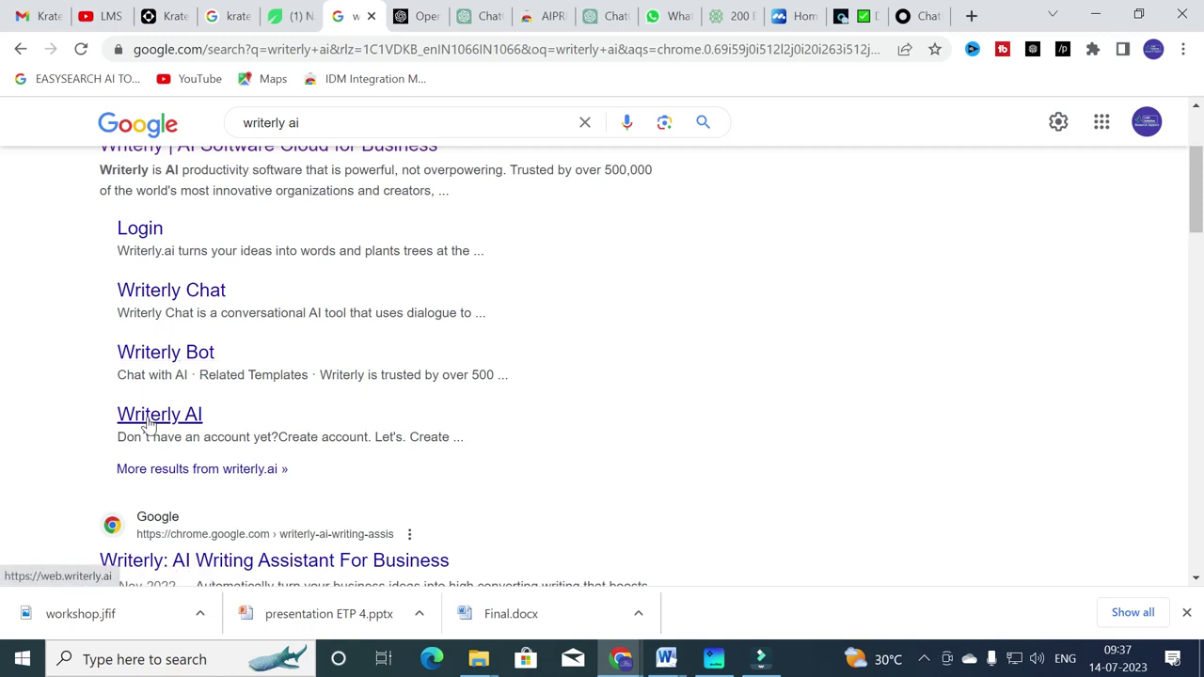
pyautogui.click(290, 14)
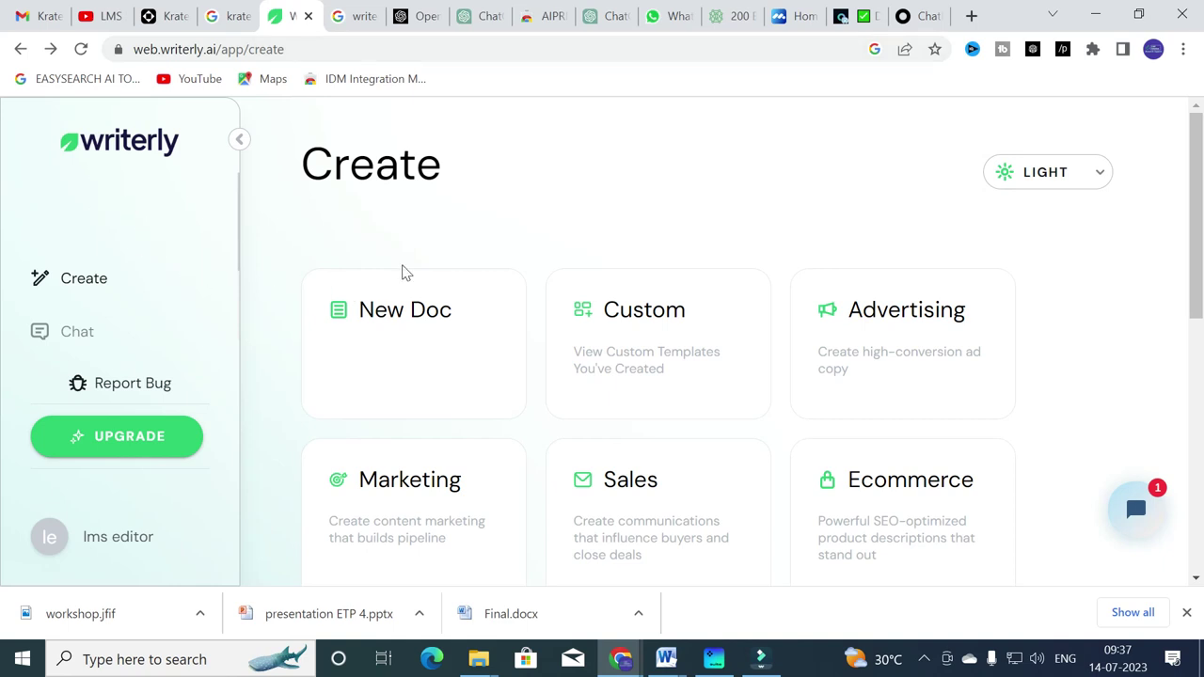
# Scroll the Create page's categories from New Doc to Editing and See All, then open Academic
pyautogui.scroll(-1, 80, 224)
pyautogui.scroll(1, 86, 225)
pyautogui.scroll(-6, 596, 323)
pyautogui.scroll(6, 596, 323)
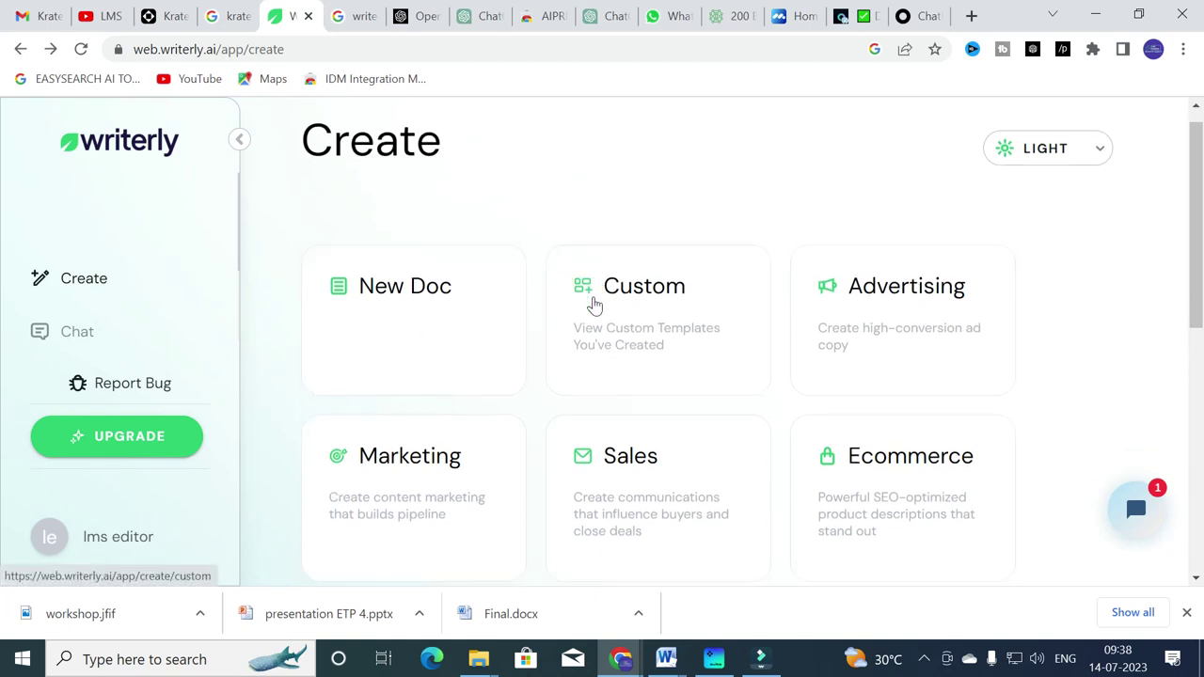
pyautogui.scroll(-2, 855, 215)
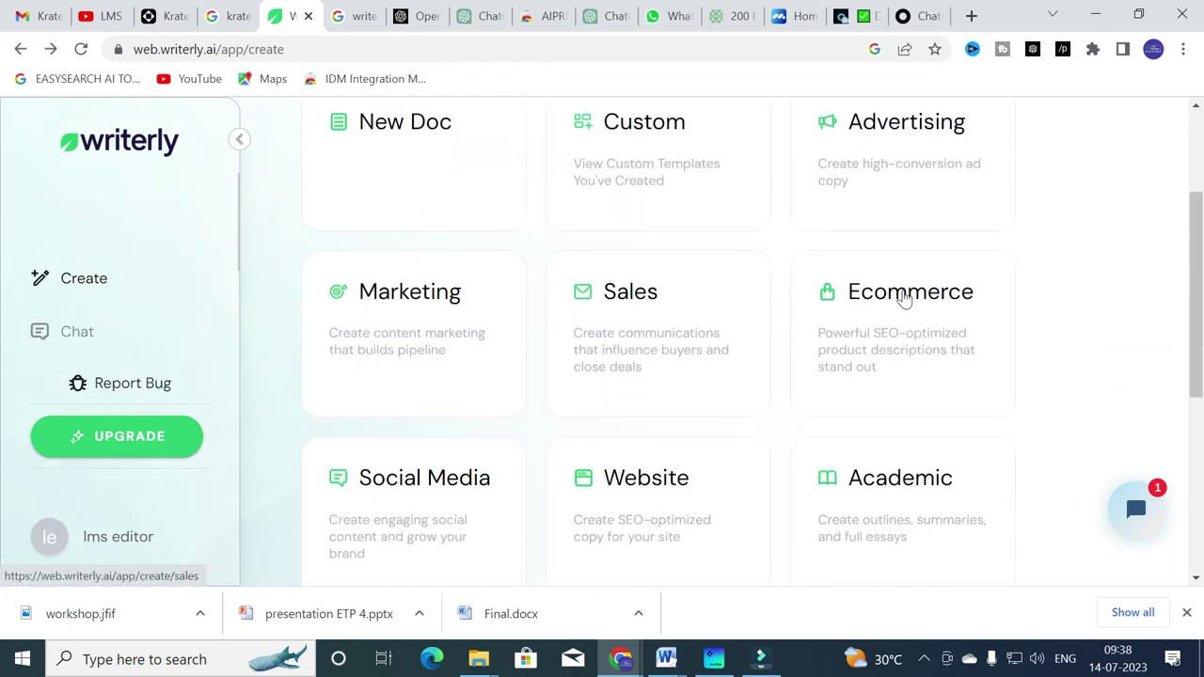
pyautogui.scroll(-1, 752, 349)
pyautogui.scroll(-1, 672, 421)
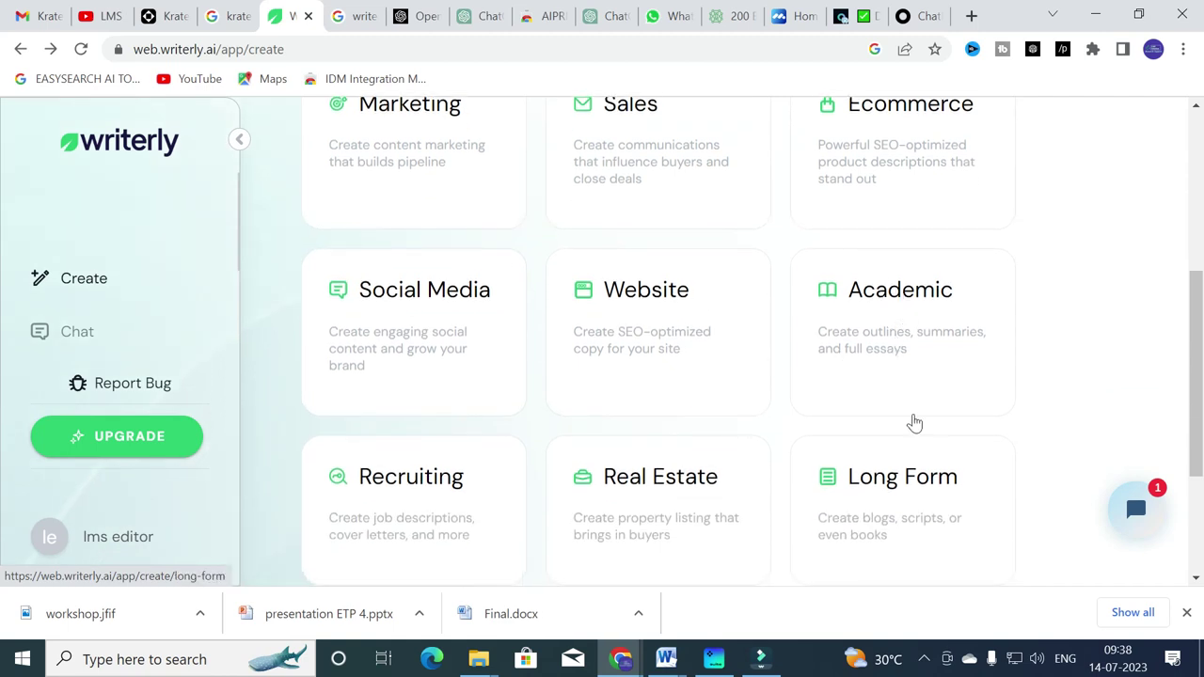
pyautogui.scroll(-1, 914, 422)
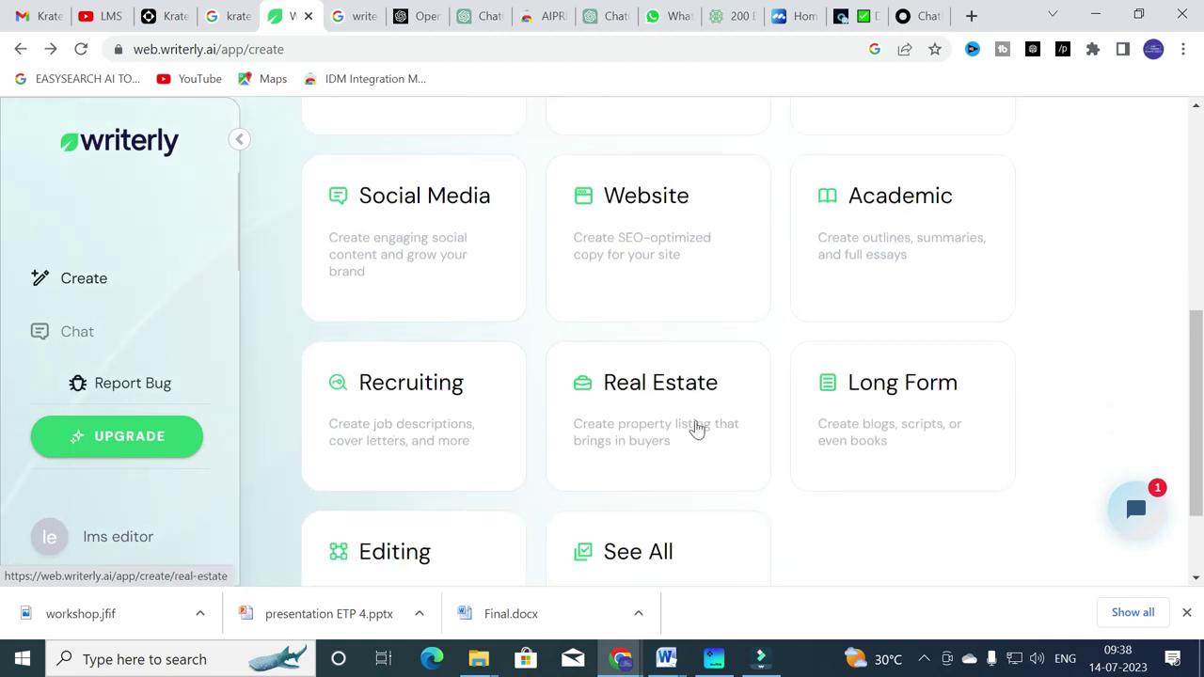
pyautogui.scroll(-1, 691, 427)
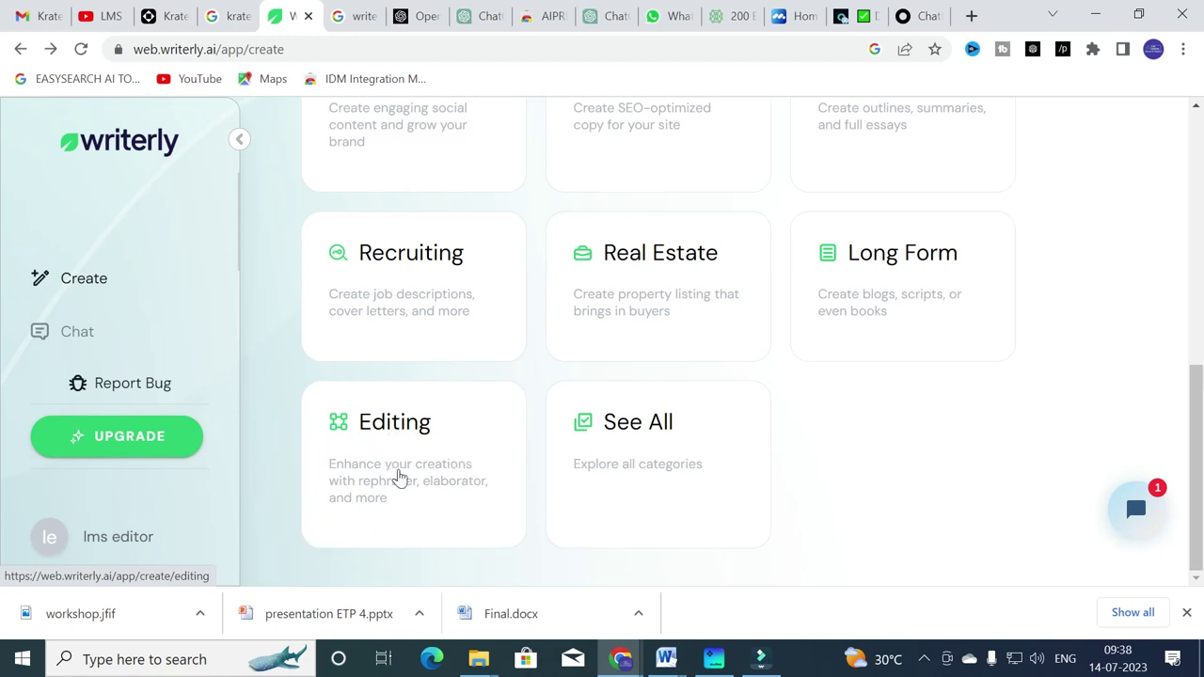
pyautogui.scroll(2, 823, 354)
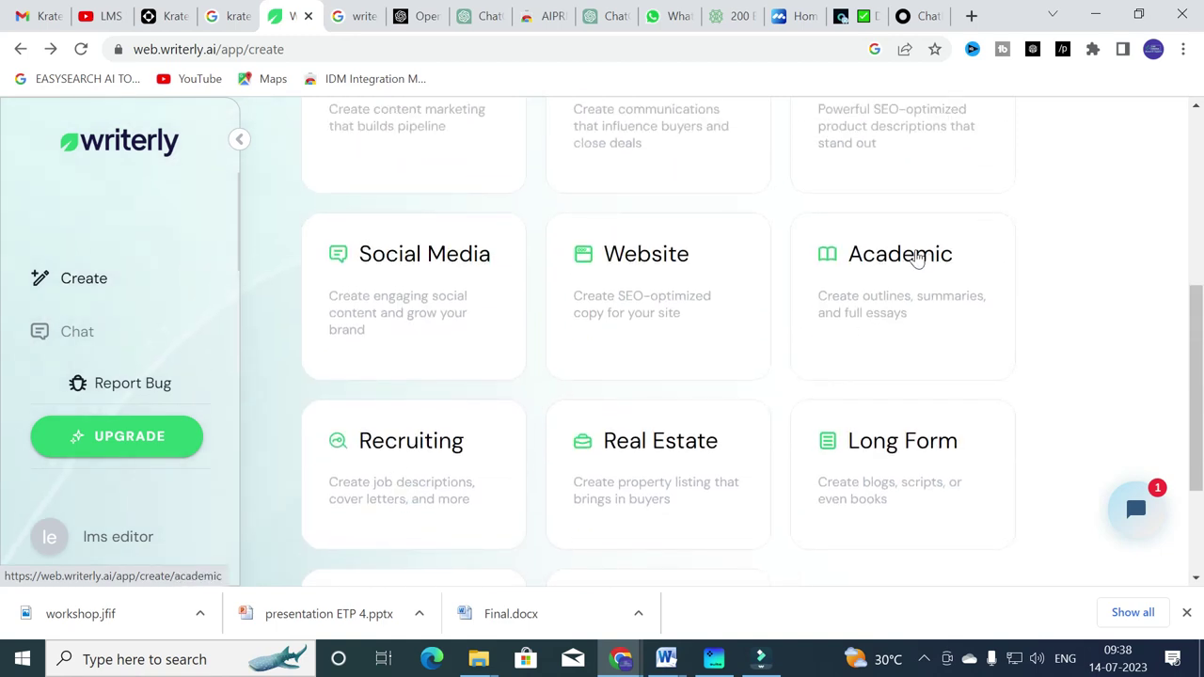
pyautogui.scroll(-1, 861, 424)
pyautogui.scroll(1, 766, 411)
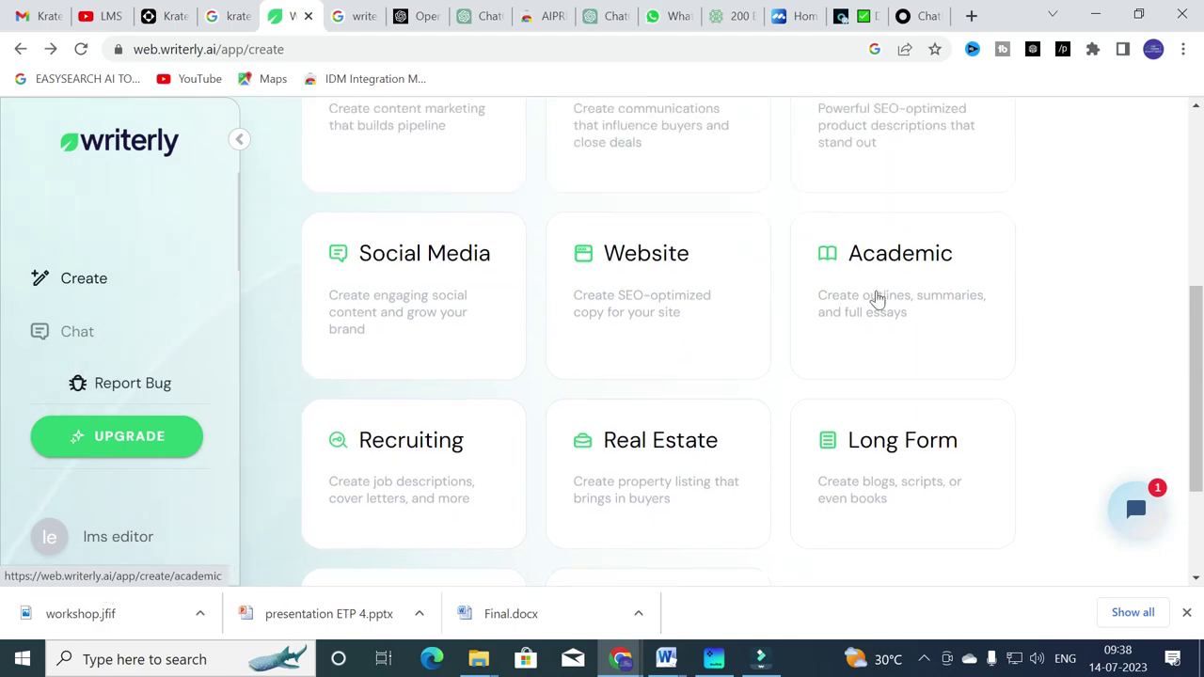
pyautogui.click(884, 252)
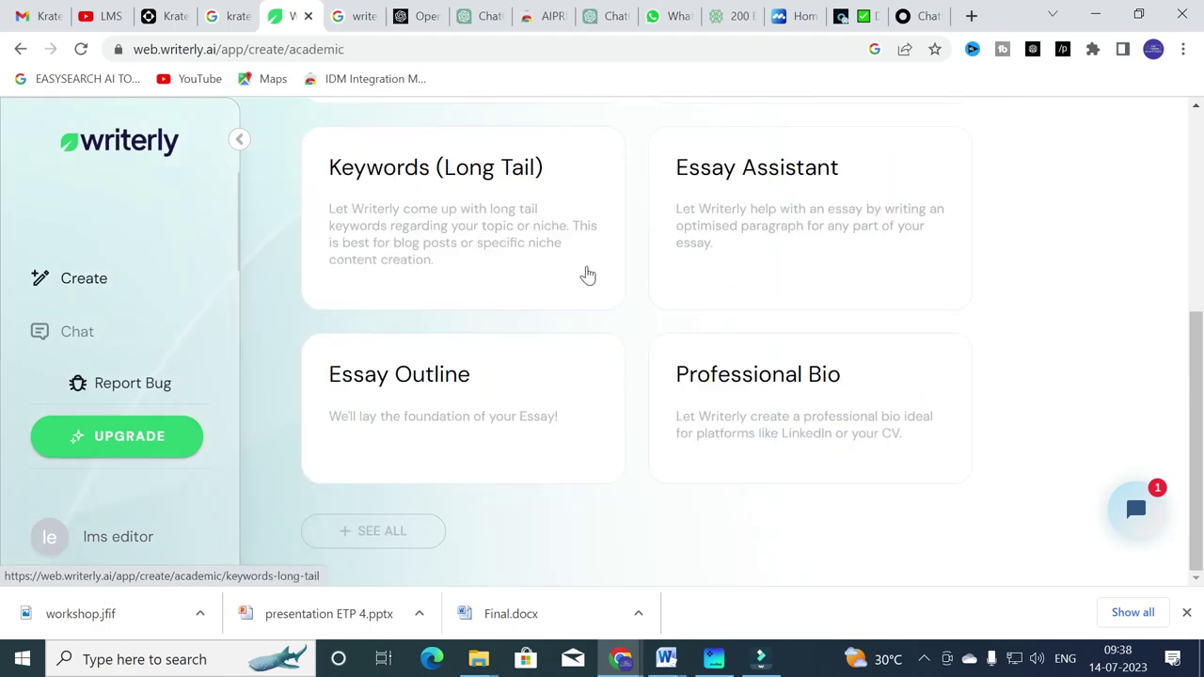
# Browse the Academic templates: Researcher, Elaborator, Keywords (Long Tail), Essay Assistant, Essay Outline, Professional Bio
pyautogui.scroll(2, 587, 276)
pyautogui.scroll(2, 587, 279)
pyautogui.scroll(-1, 461, 309)
pyautogui.scroll(1, 344, 279)
pyautogui.scroll(-1, 489, 301)
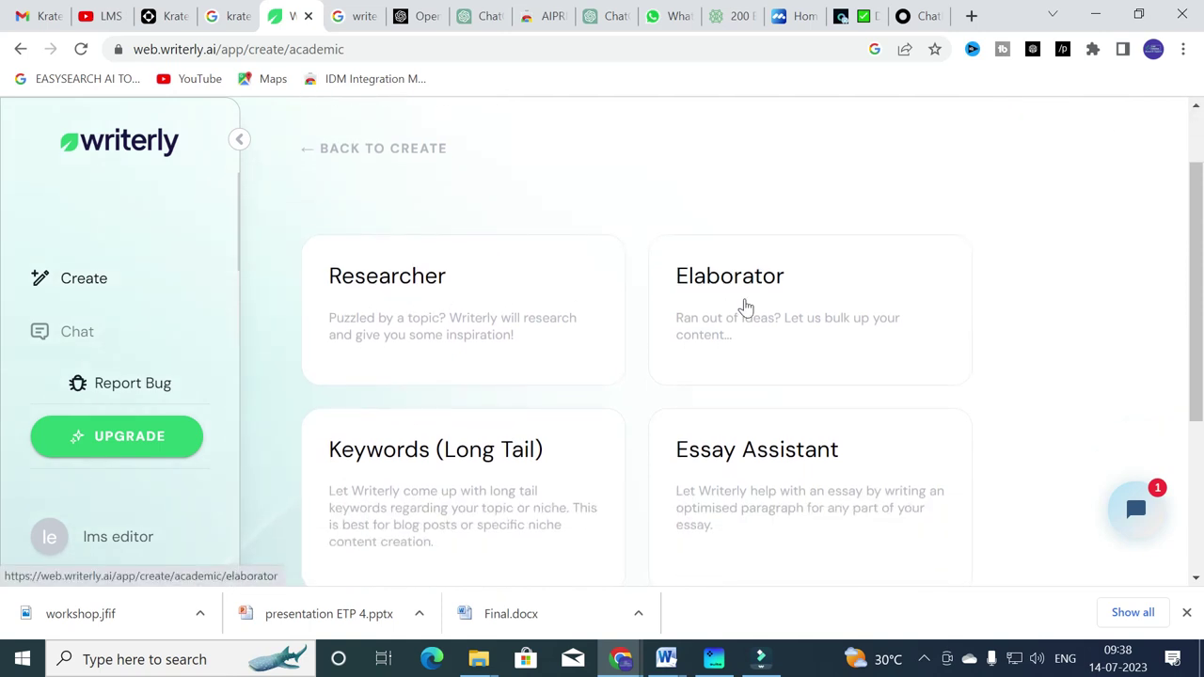
pyautogui.scroll(-2, 433, 354)
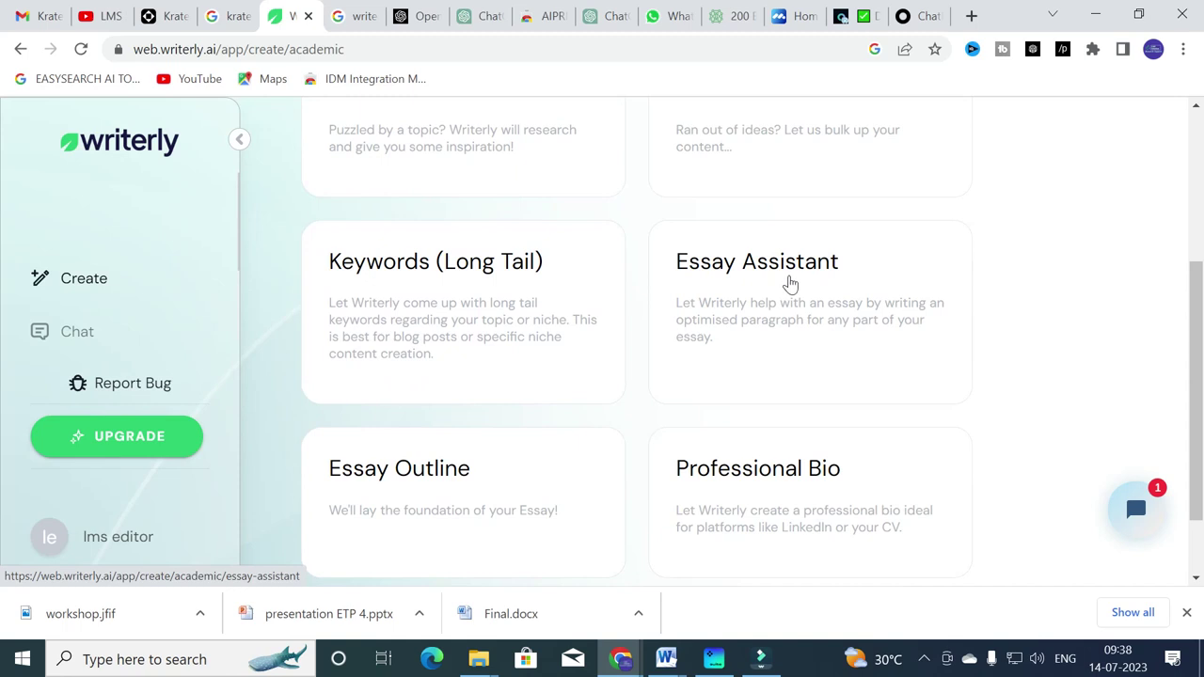
pyautogui.scroll(-1, 791, 284)
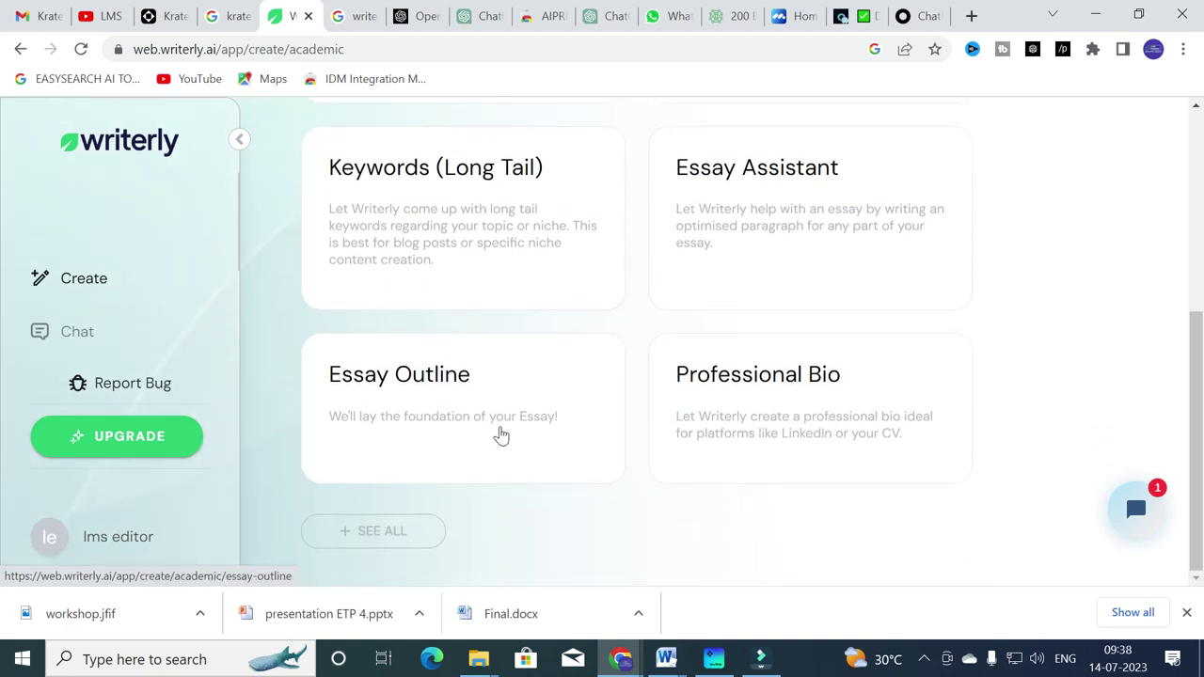
pyautogui.scroll(4, 502, 435)
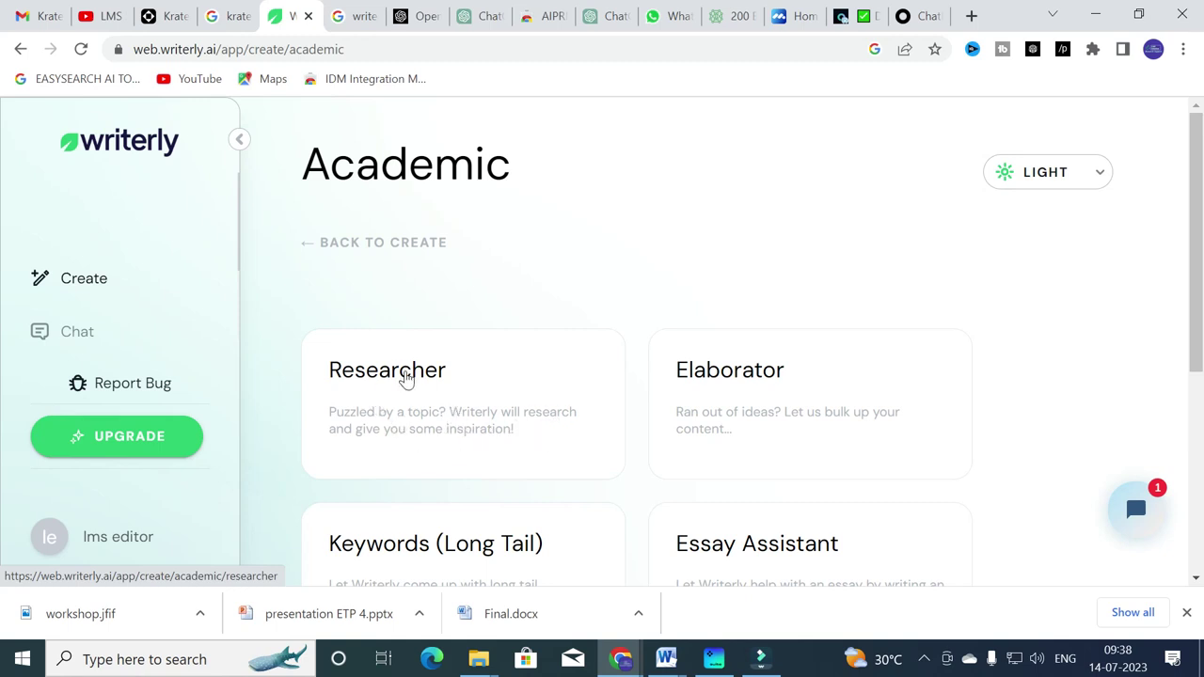
# Open Researcher and enter the topic 'Grid connecred PV system for electric vehicle charging stations'
pyautogui.click(407, 377)
pyautogui.scroll(-1, 408, 310)
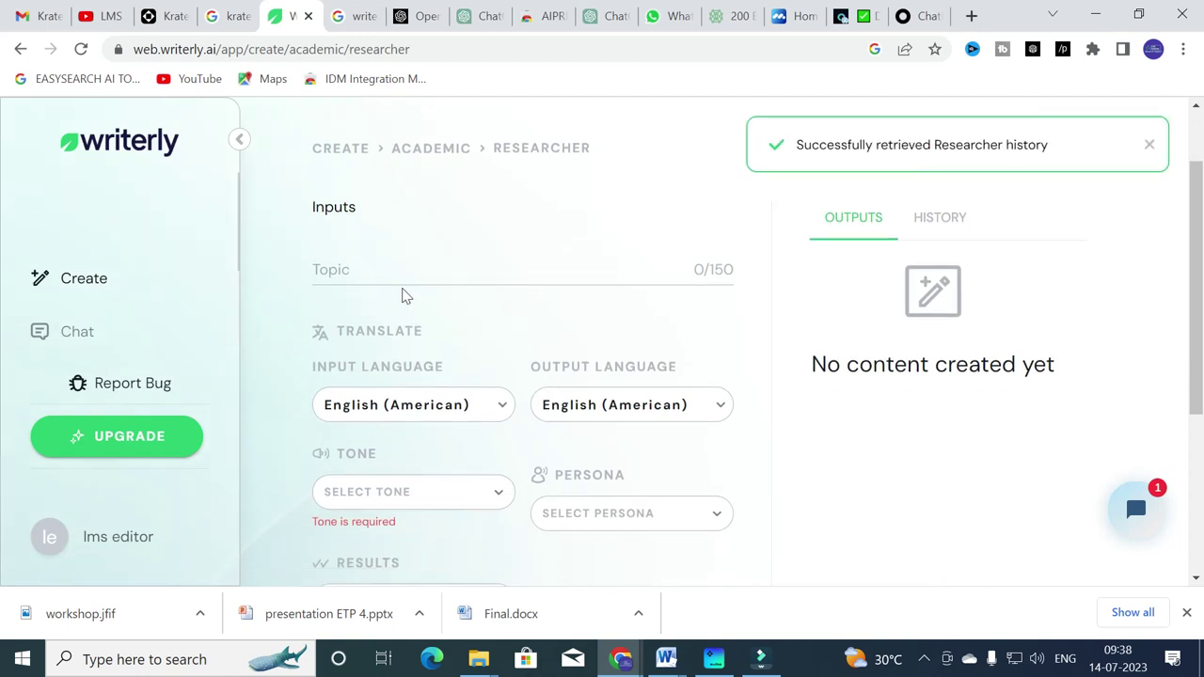
pyautogui.click(402, 266)
pyautogui.write('Grid connectre')
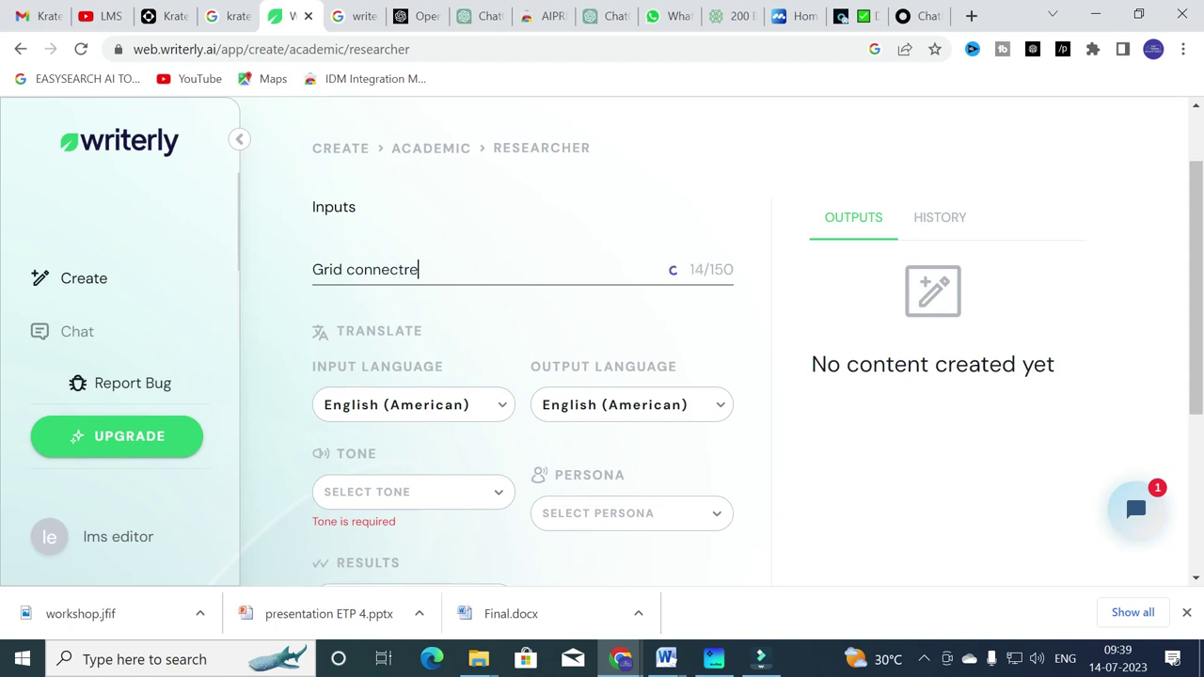
pyautogui.press('BackSpace')
pyautogui.press('BackSpace')
pyautogui.press('BackSpace')
pyautogui.write('red PV system for electric vehicle cha')
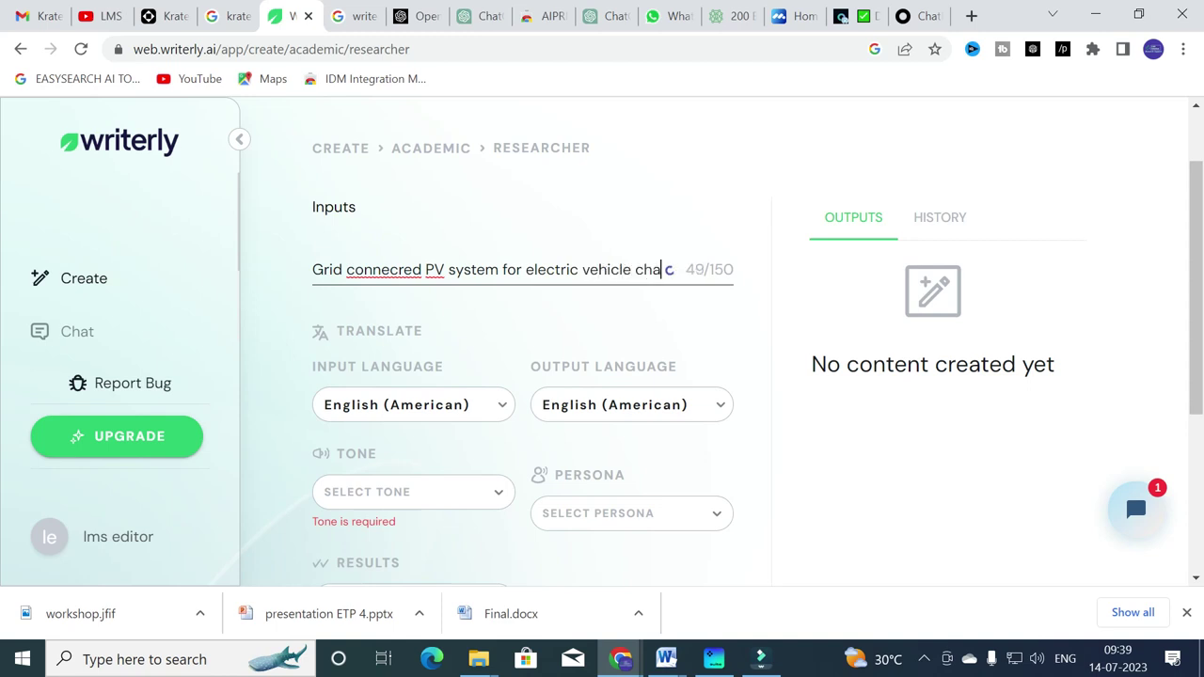
pyautogui.write('rging s')
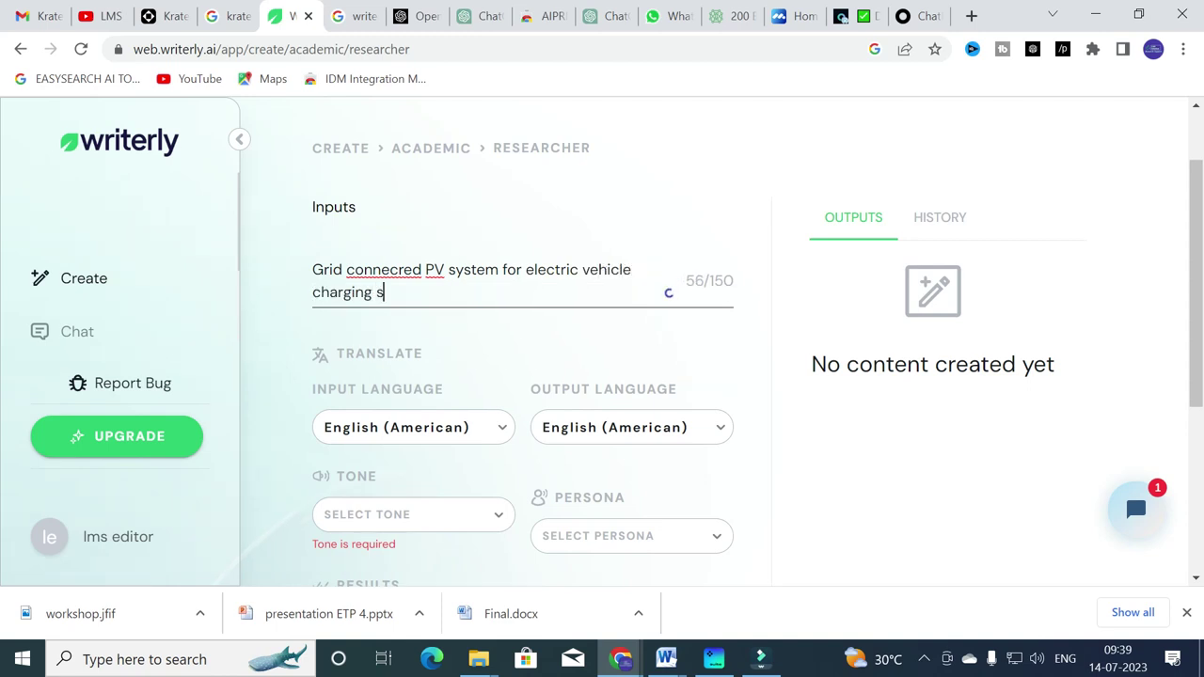
pyautogui.write('tations')
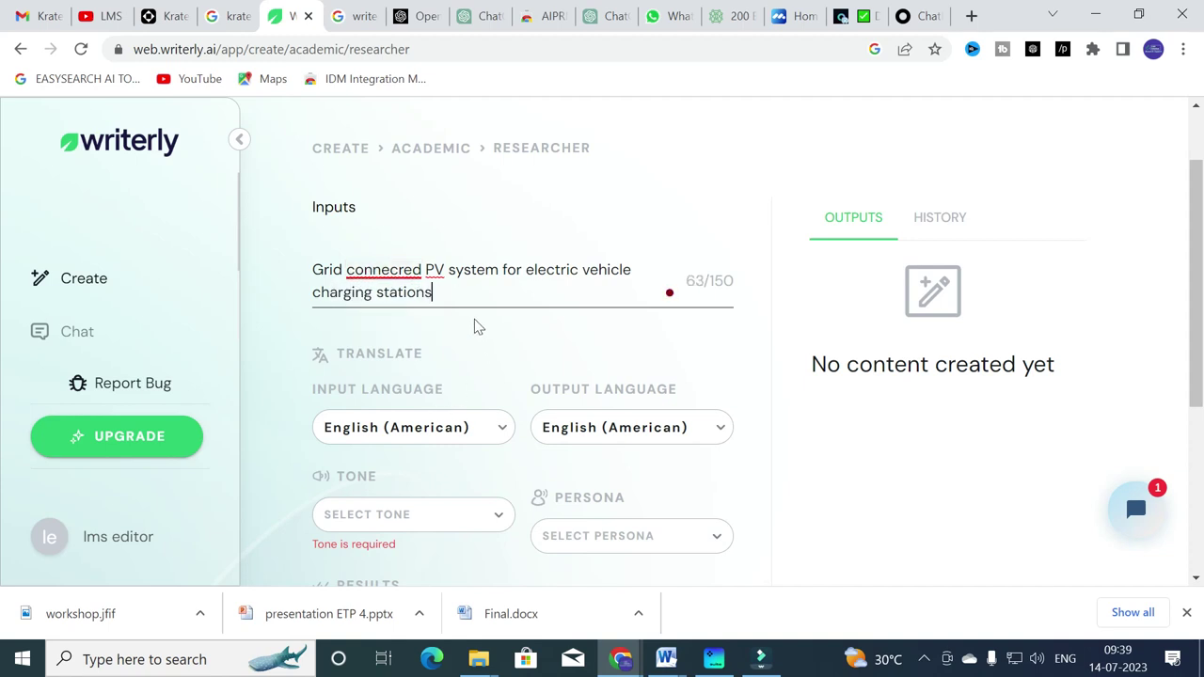
pyautogui.click(505, 354)
pyautogui.scroll(-1, 502, 348)
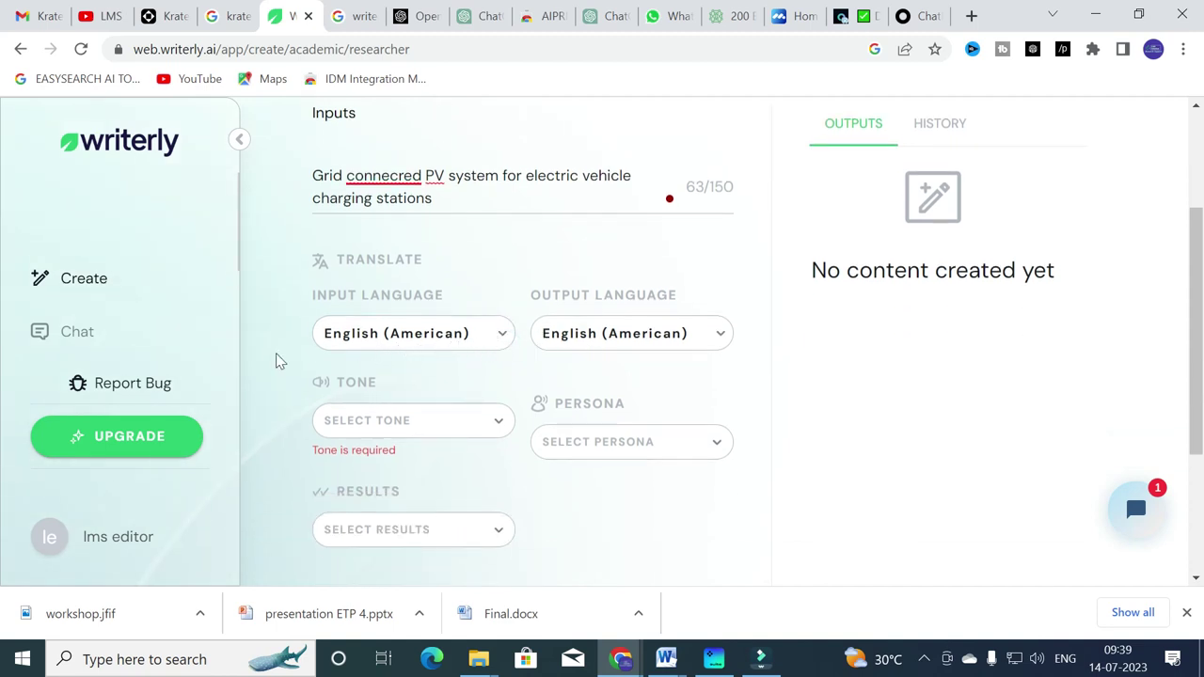
# Set the research Tone to Formal and the number of results to 1
pyautogui.scroll(-1, 421, 367)
pyautogui.click(470, 330)
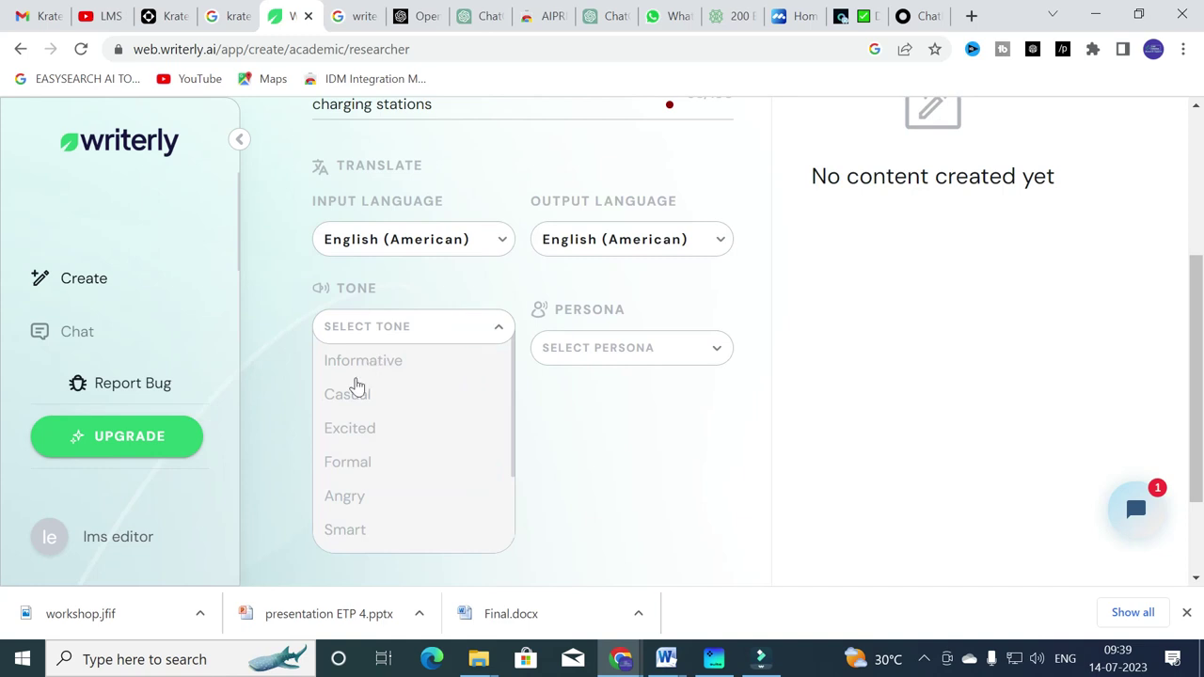
pyautogui.click(368, 363)
pyautogui.click(482, 332)
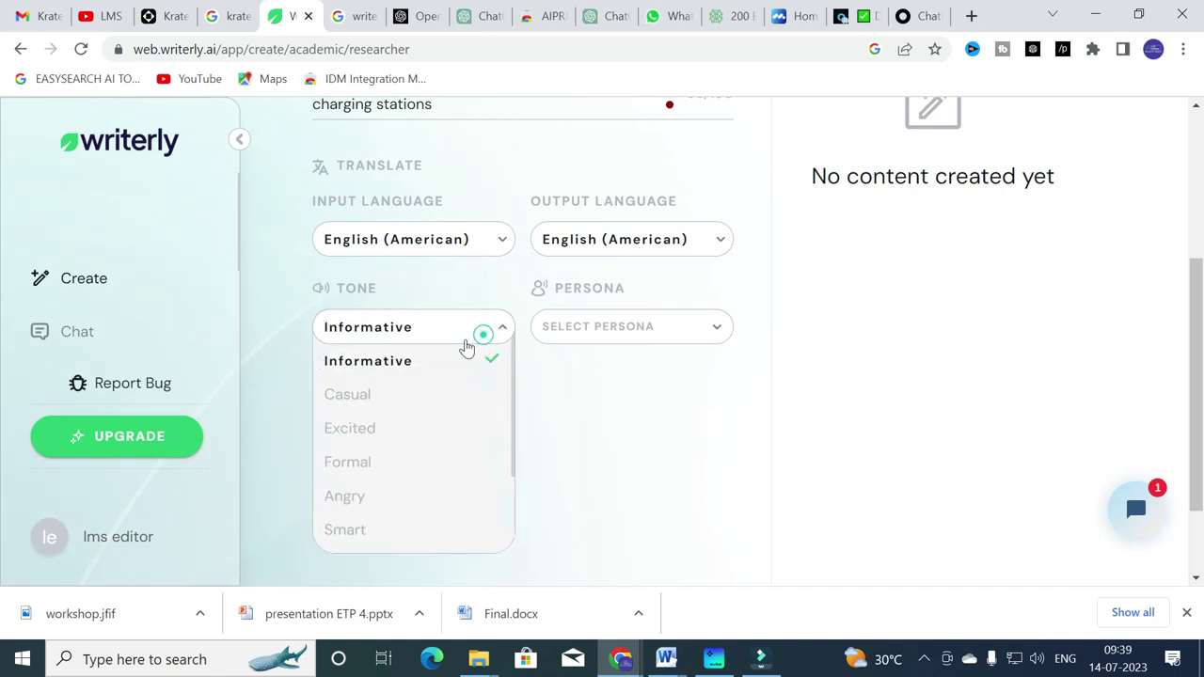
pyautogui.click(373, 463)
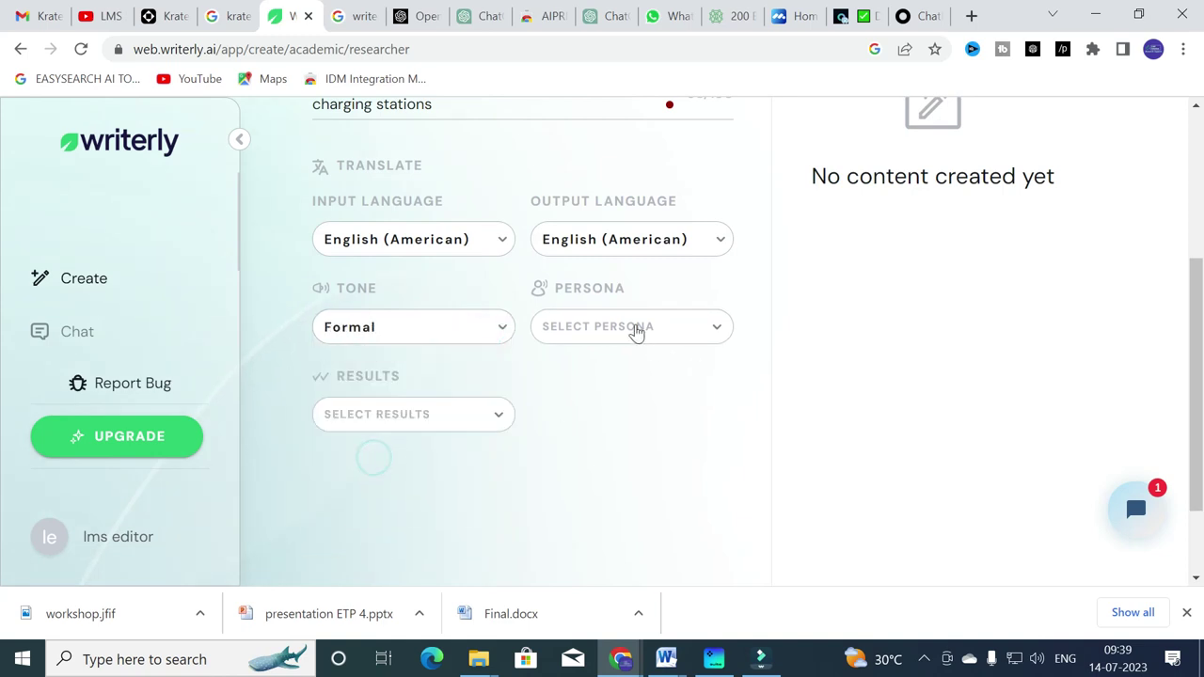
pyautogui.click(637, 329)
pyautogui.click(531, 466)
pyautogui.click(476, 422)
pyautogui.click(336, 451)
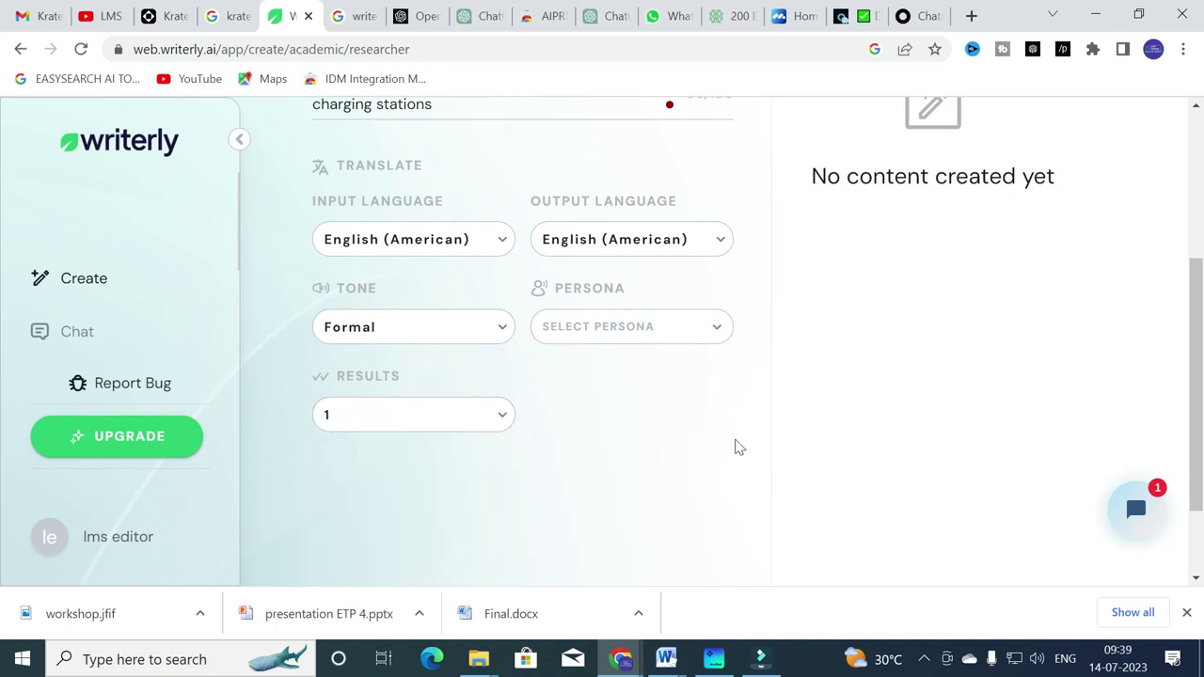
# Generate the research, which runs into the plan's 3-document limit
pyautogui.scroll(-1, 624, 437)
pyautogui.scroll(2, 640, 399)
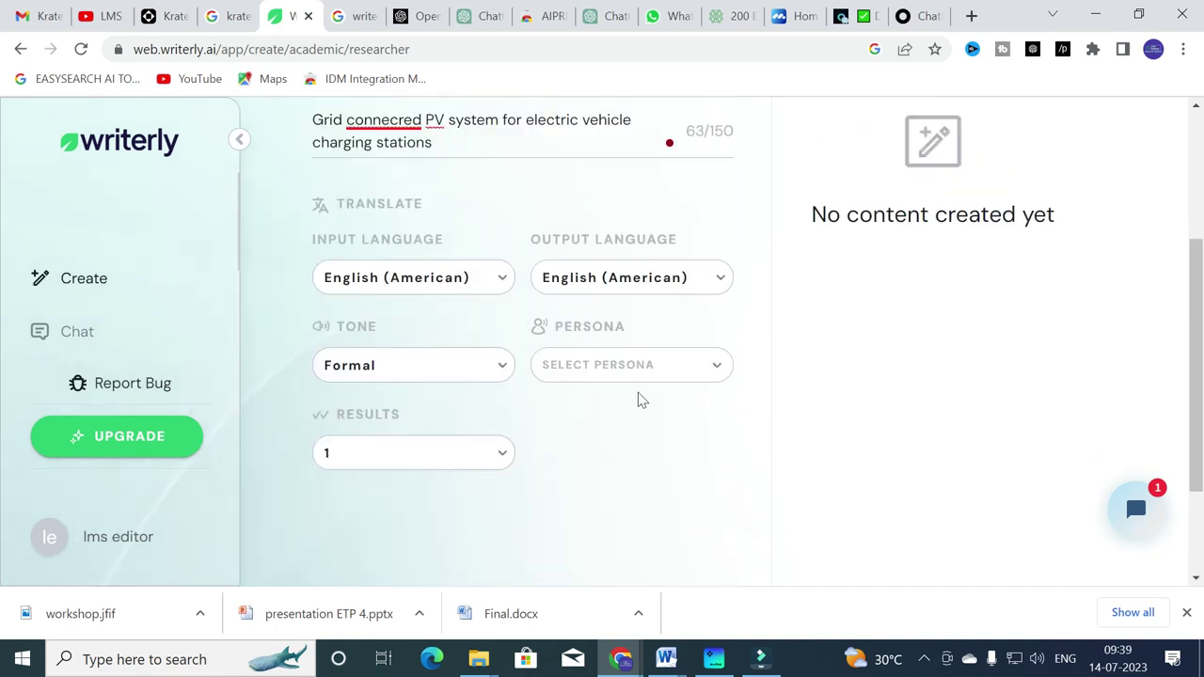
pyautogui.scroll(2, 637, 399)
pyautogui.scroll(-4, 602, 451)
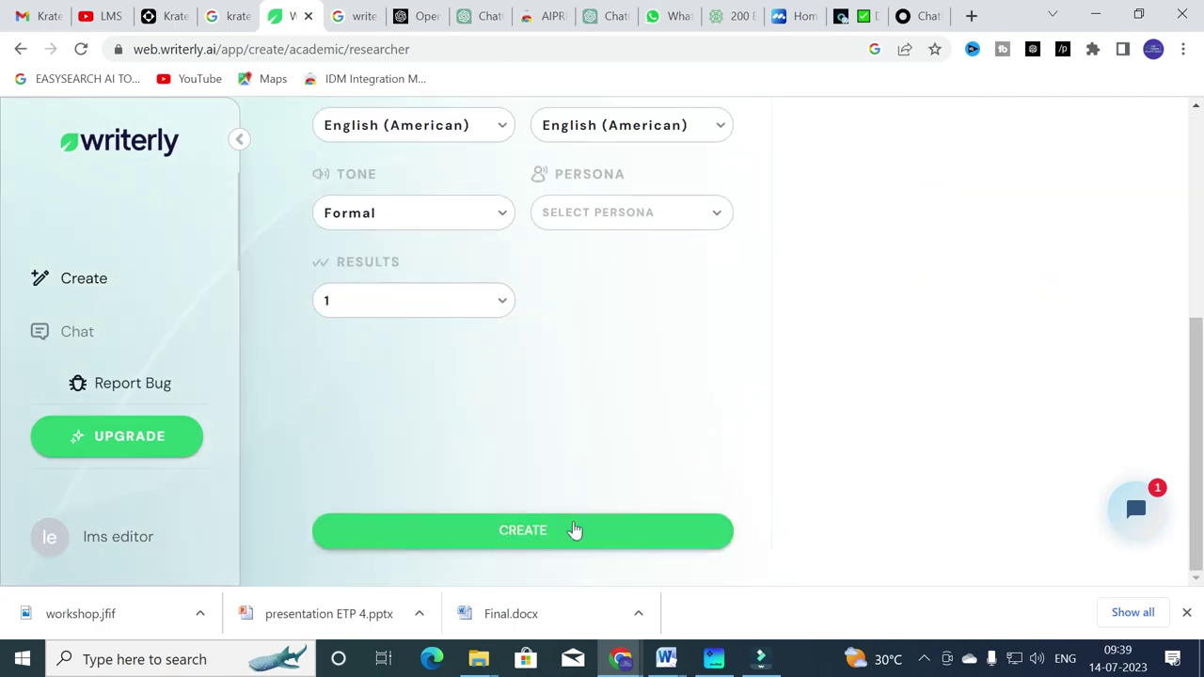
pyautogui.click(573, 532)
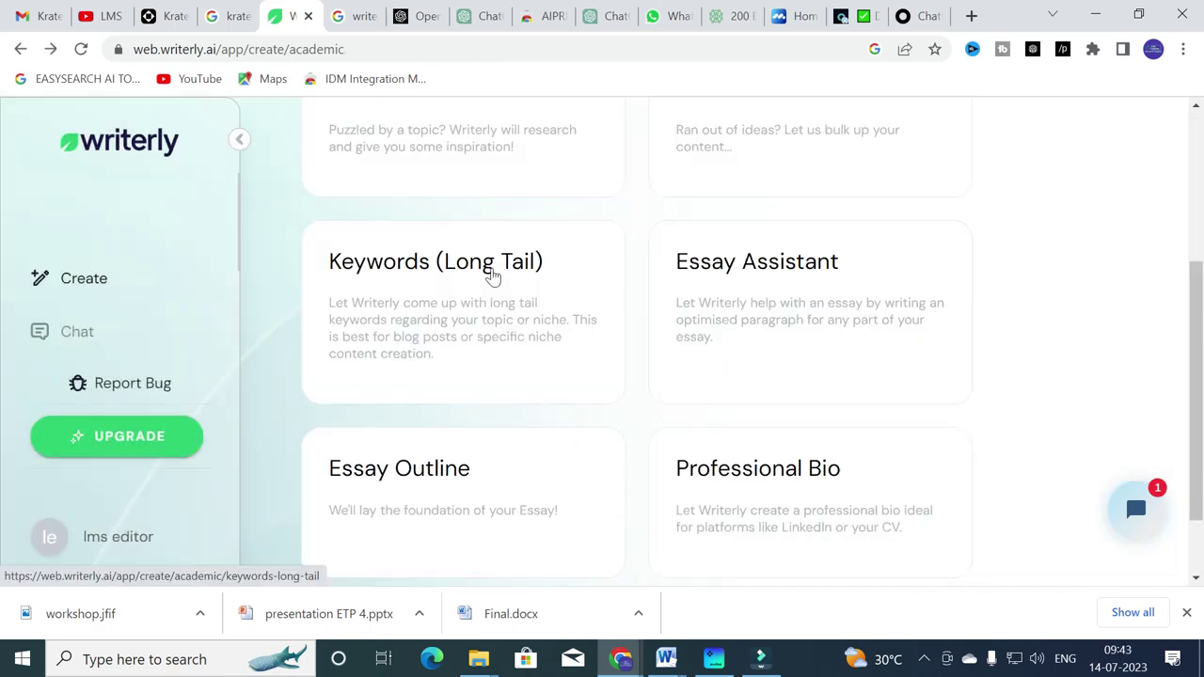
pyautogui.scroll(3, 498, 307)
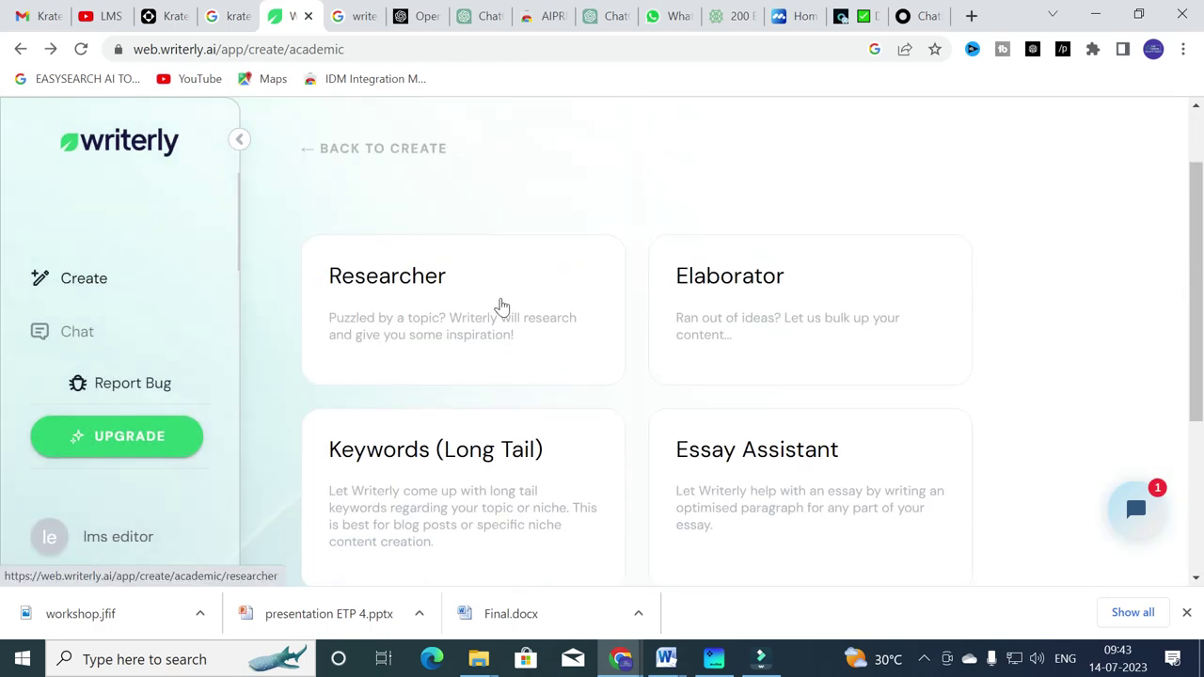
# Return to the category list and look over the Long Form templates
pyautogui.scroll(-1, 503, 306)
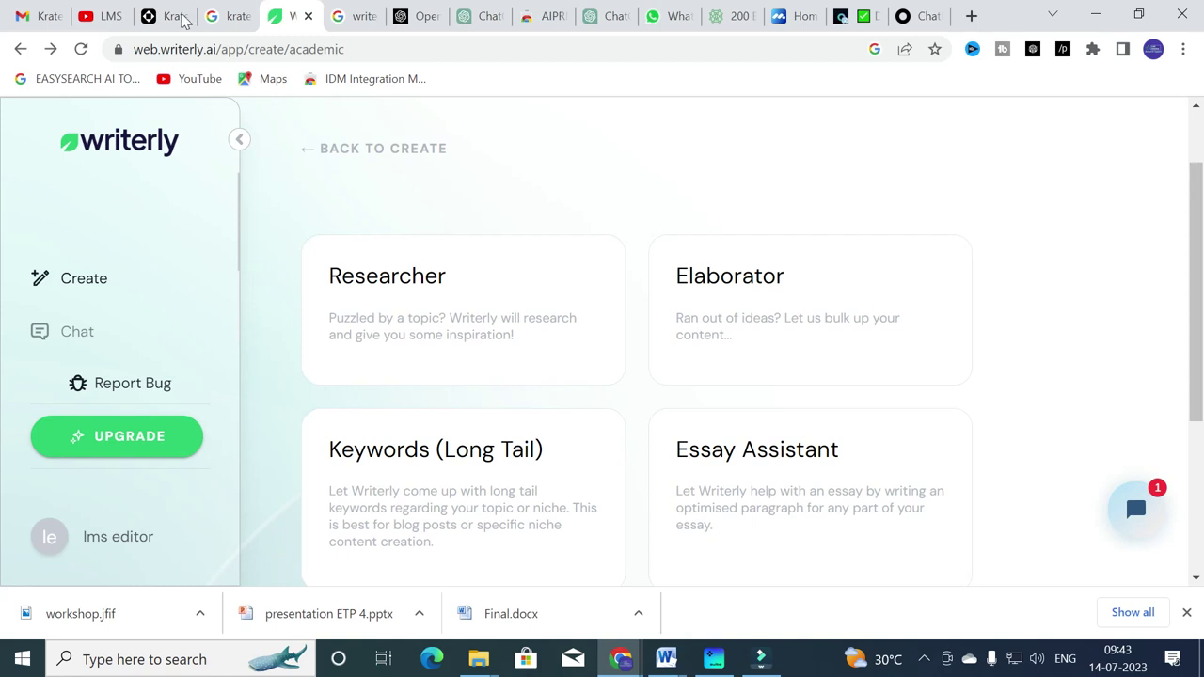
pyautogui.click(21, 49)
pyautogui.scroll(-2, 552, 392)
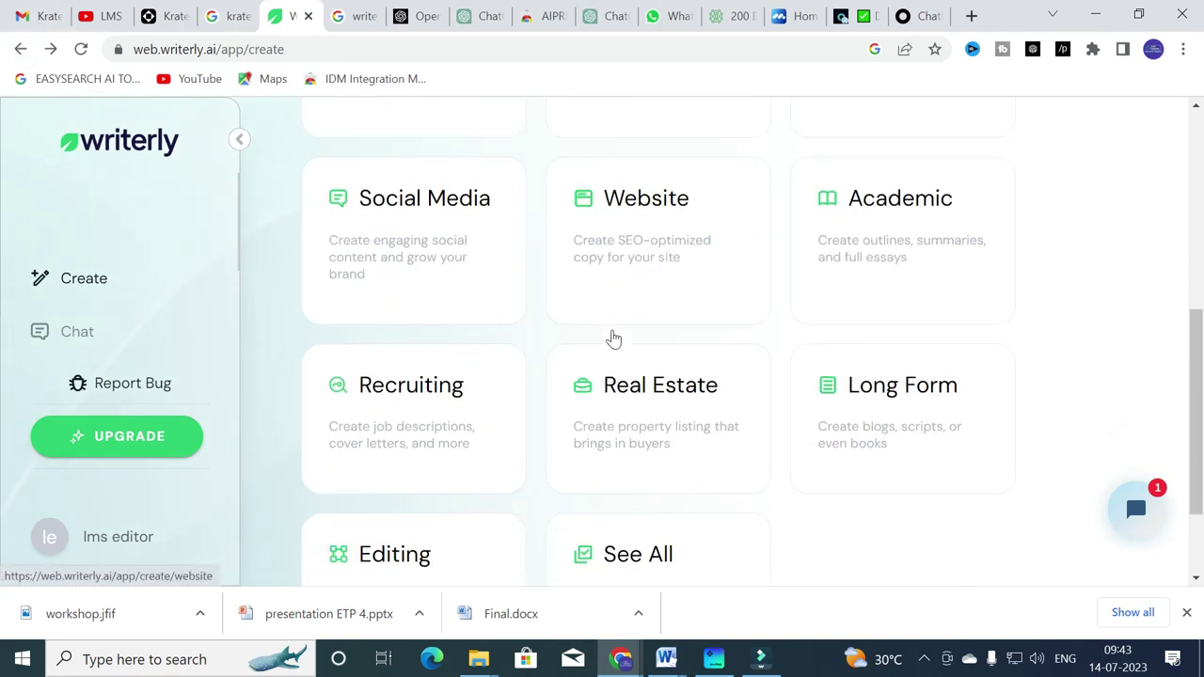
pyautogui.click(866, 264)
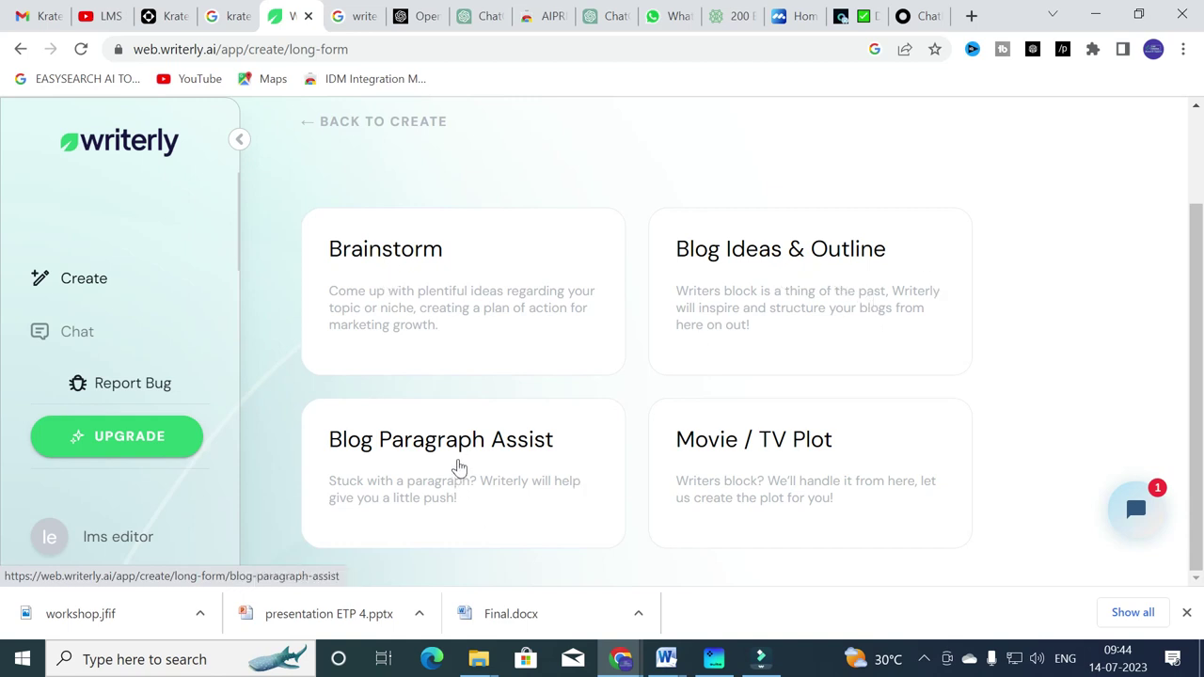
pyautogui.click(20, 49)
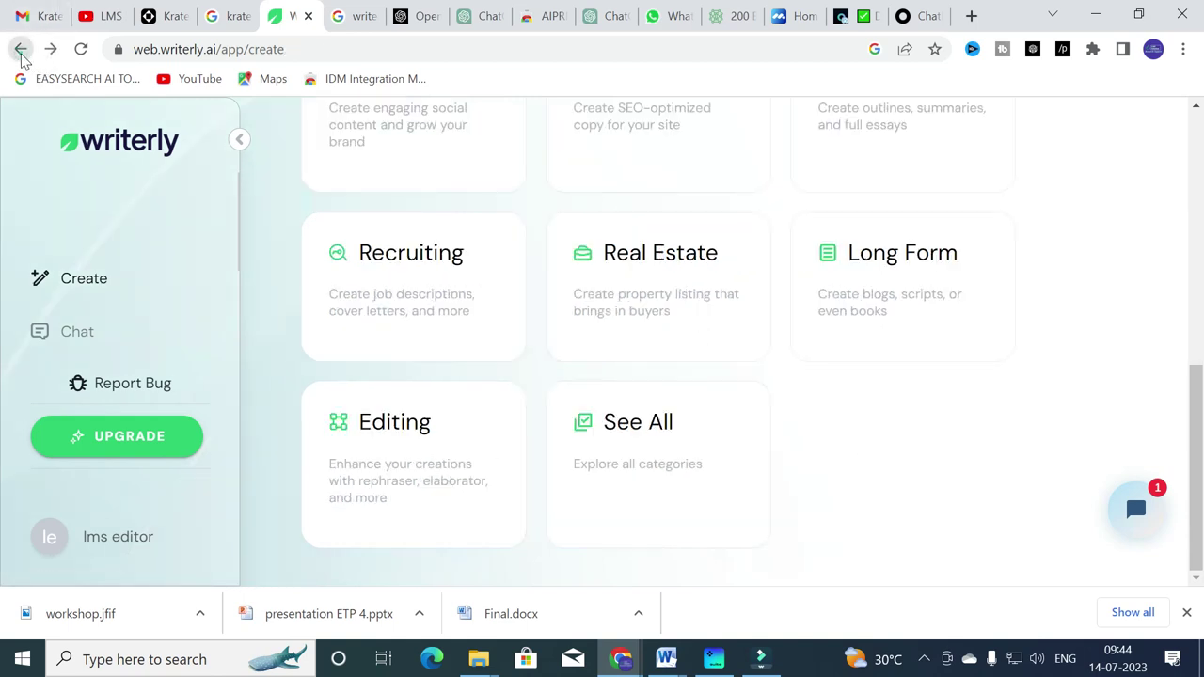
# Browse the Editing templates such as Grammar Improver, Synonym and Convincing Bullet Points
pyautogui.click(386, 425)
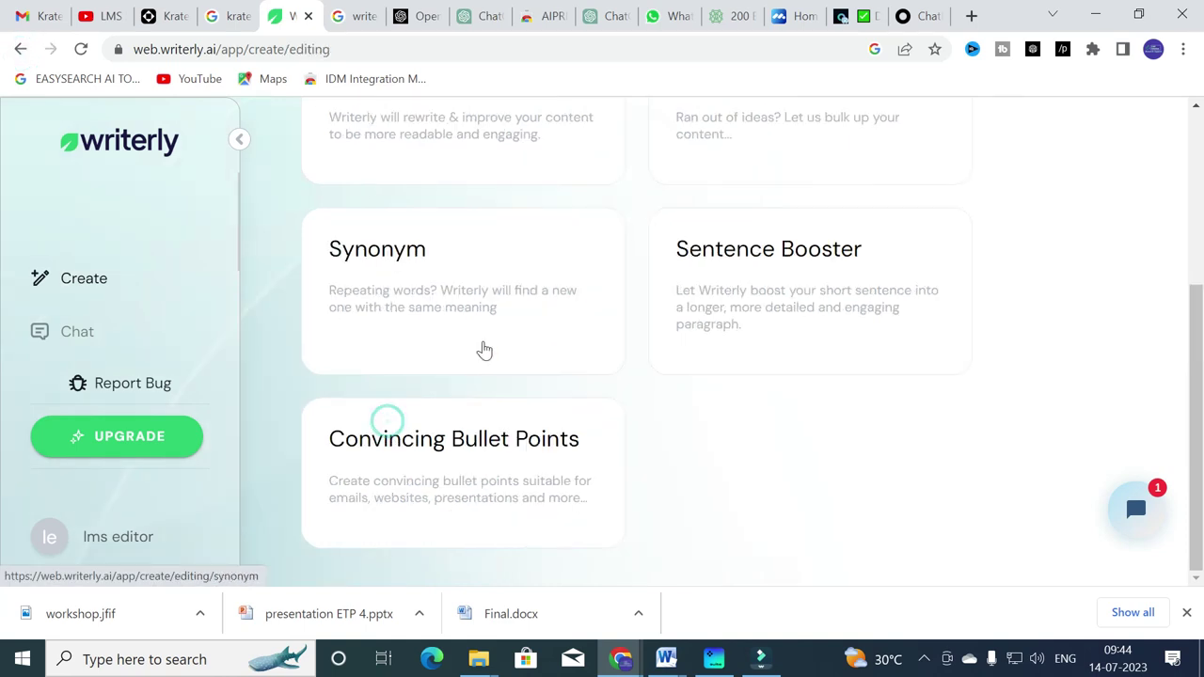
pyautogui.scroll(1, 480, 348)
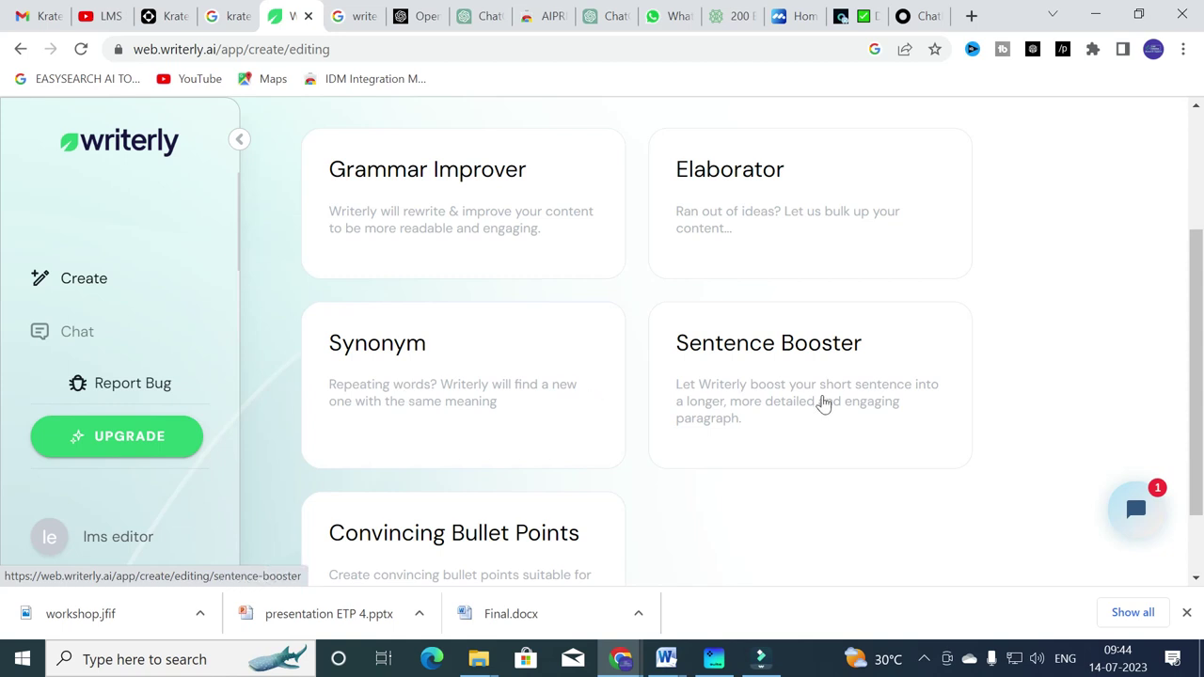
pyautogui.scroll(-1, 580, 397)
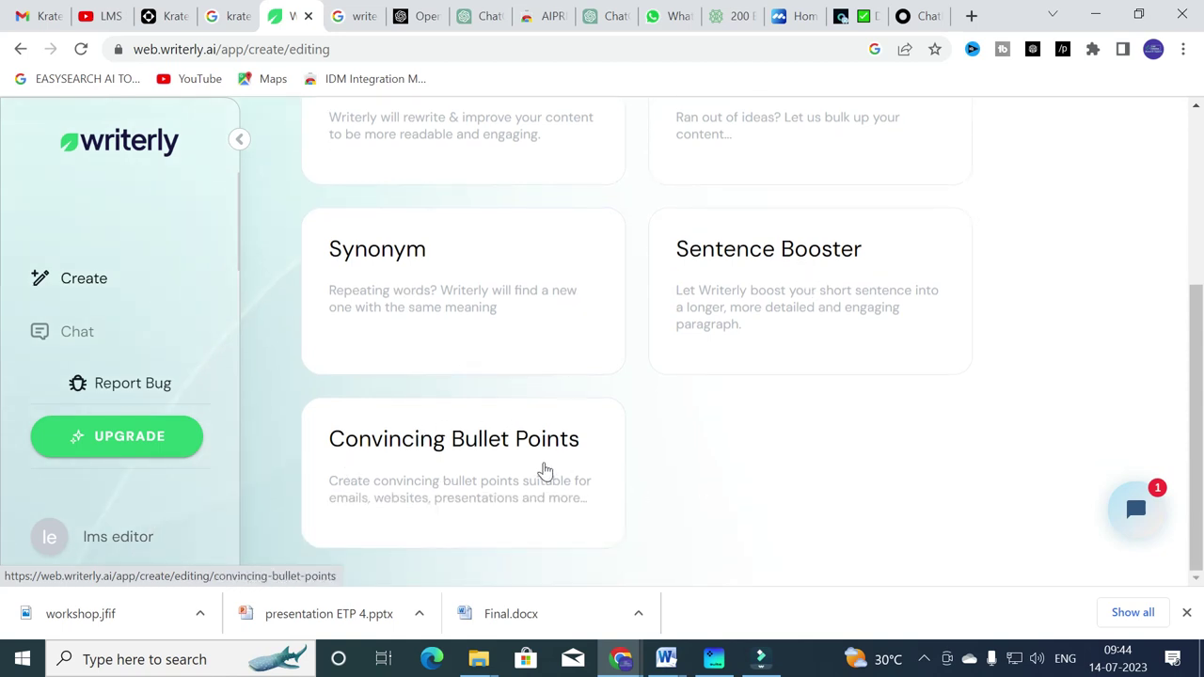
pyautogui.scroll(3, 568, 368)
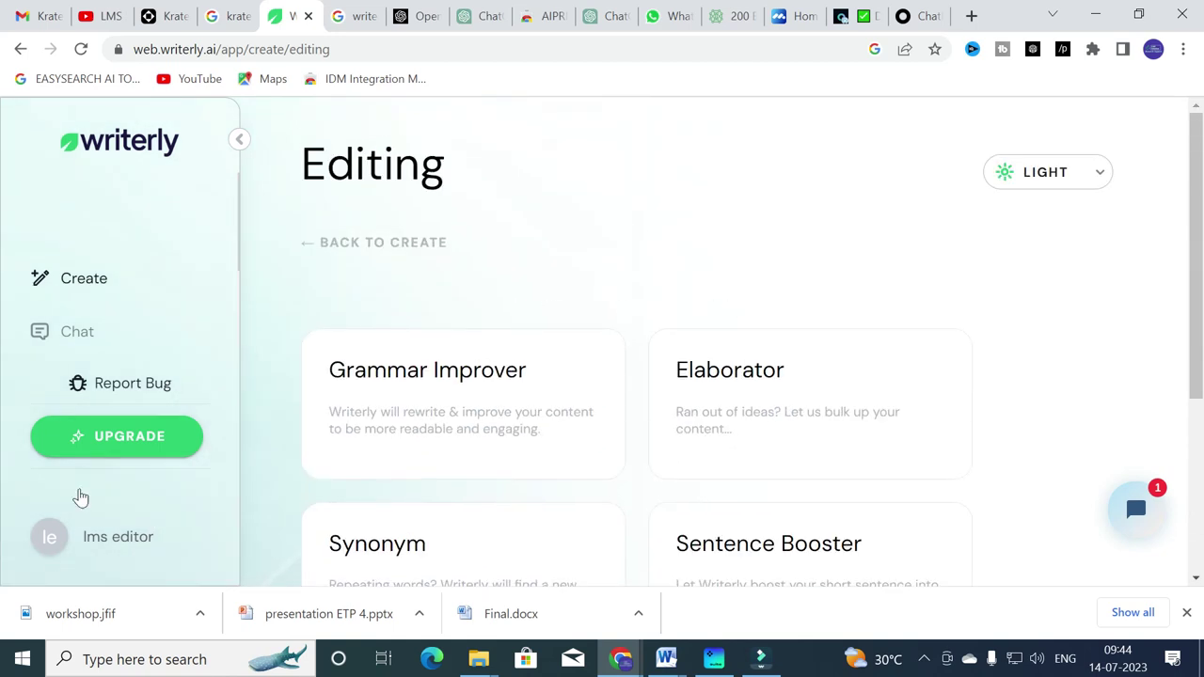
# Go back to the category list and reopen the Academic templates
pyautogui.click(21, 49)
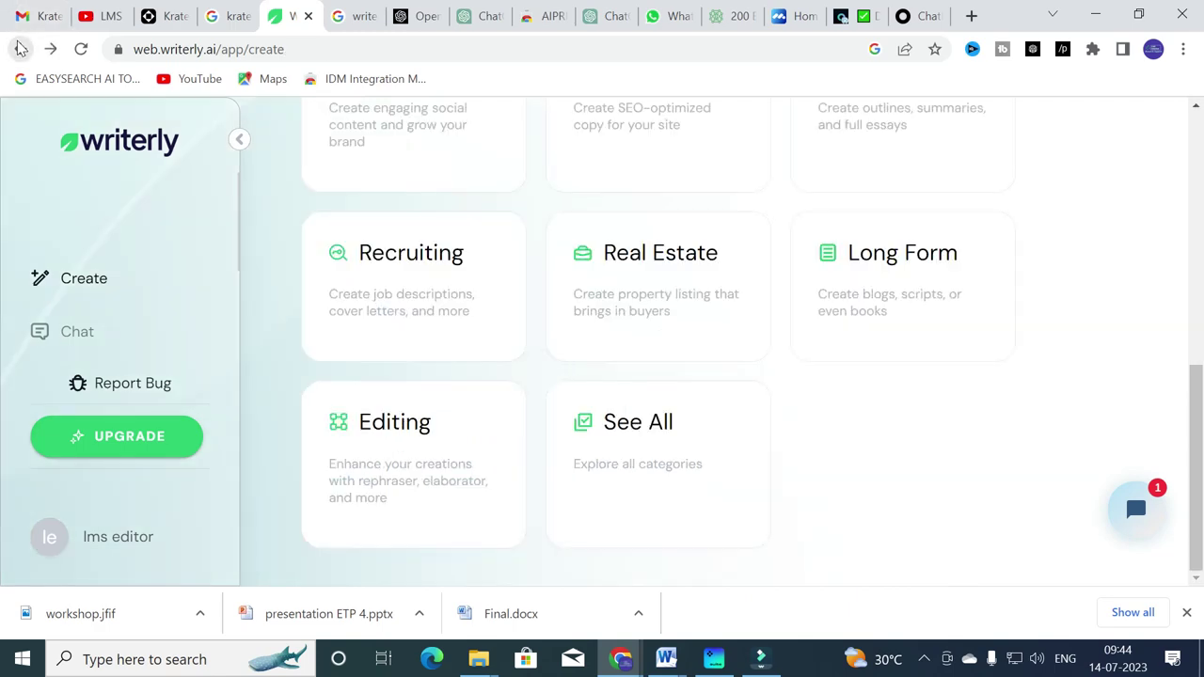
pyautogui.scroll(8, 523, 376)
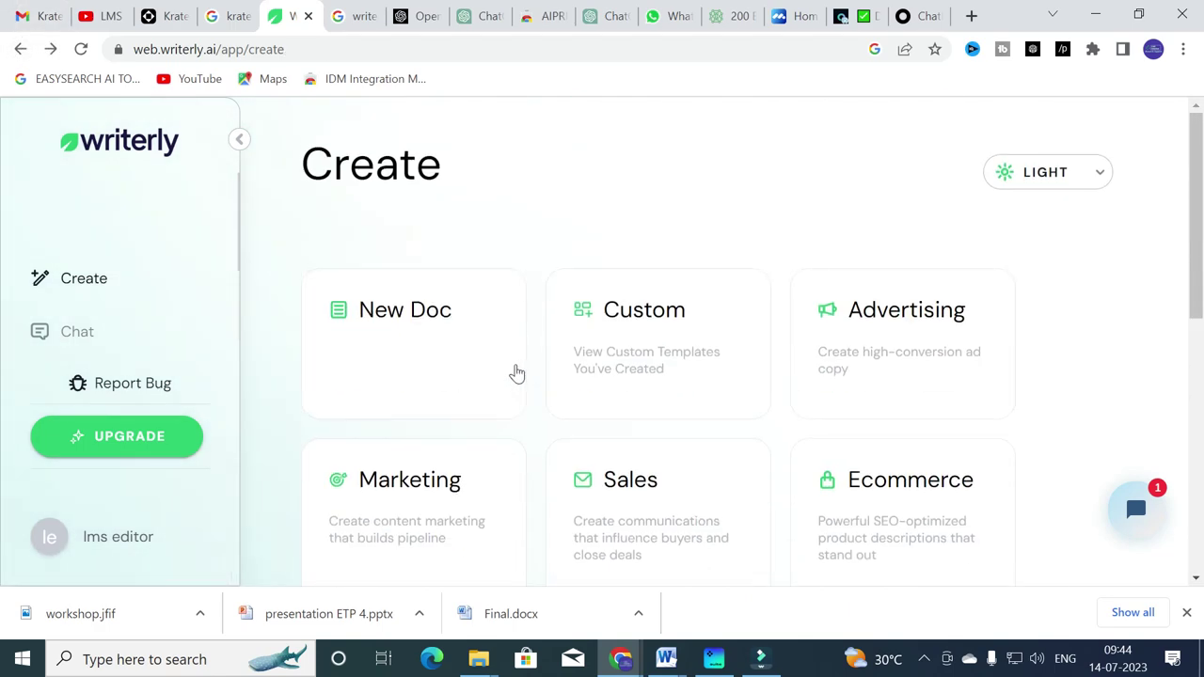
pyautogui.scroll(-4, 499, 372)
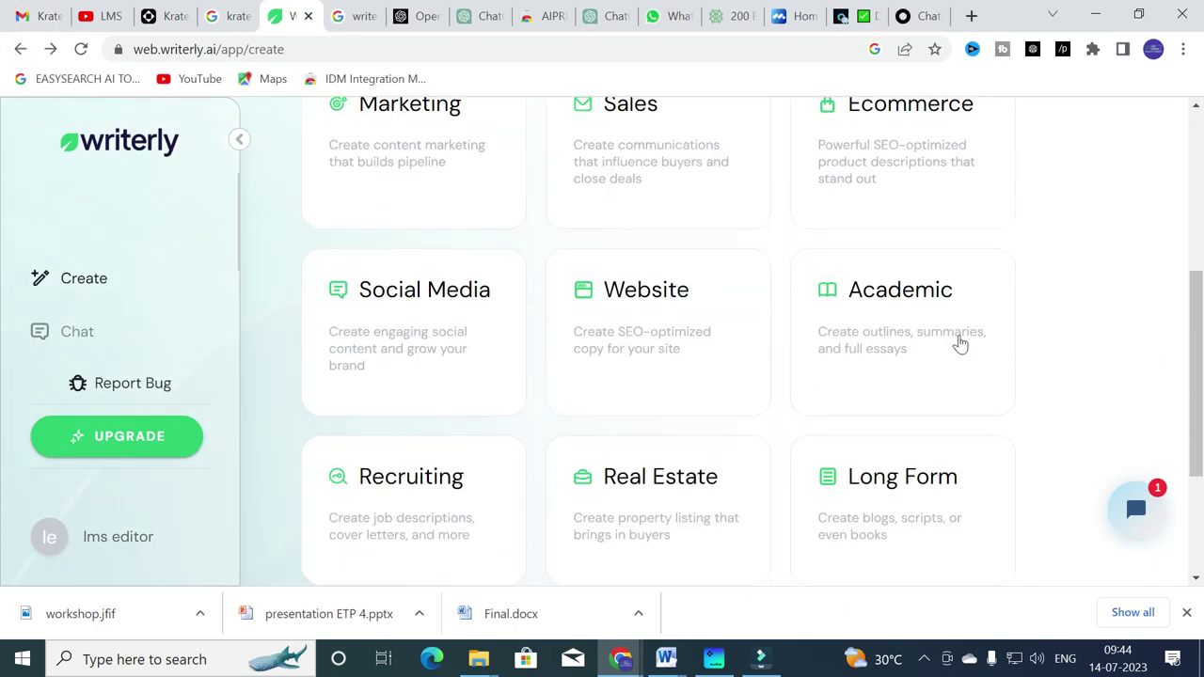
pyautogui.scroll(1, 1002, 336)
pyautogui.scroll(-1, 988, 337)
pyautogui.scroll(1, 952, 337)
pyautogui.scroll(-2, 828, 400)
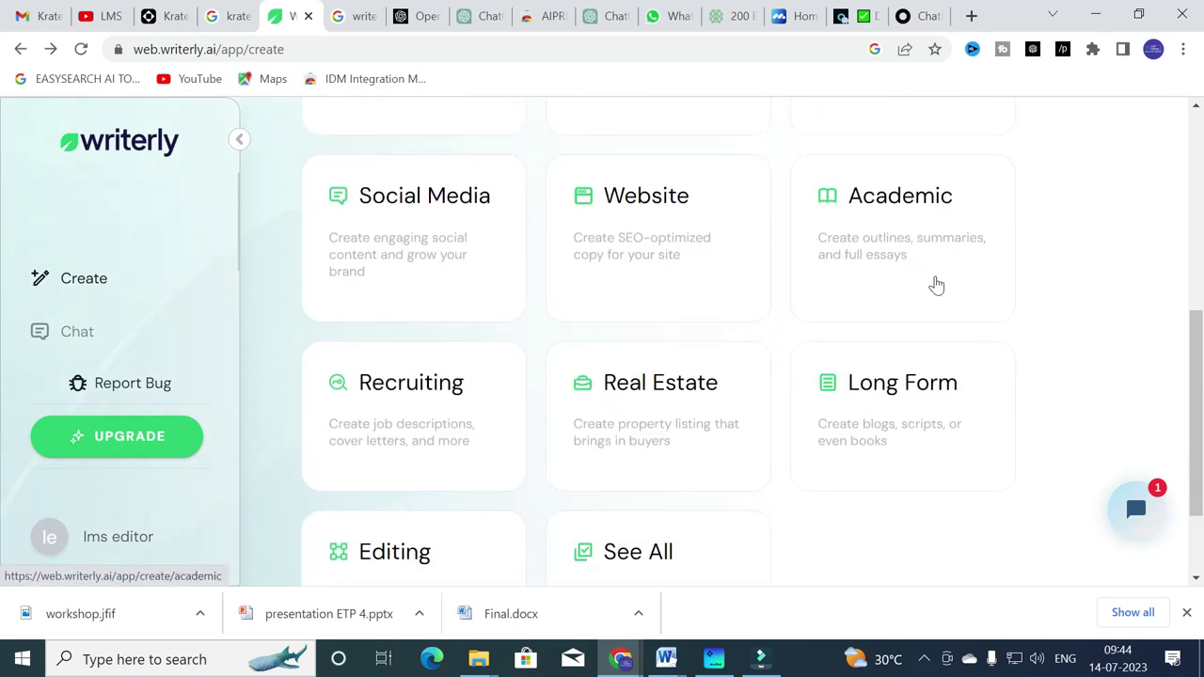
pyautogui.scroll(2, 894, 287)
pyautogui.click(882, 360)
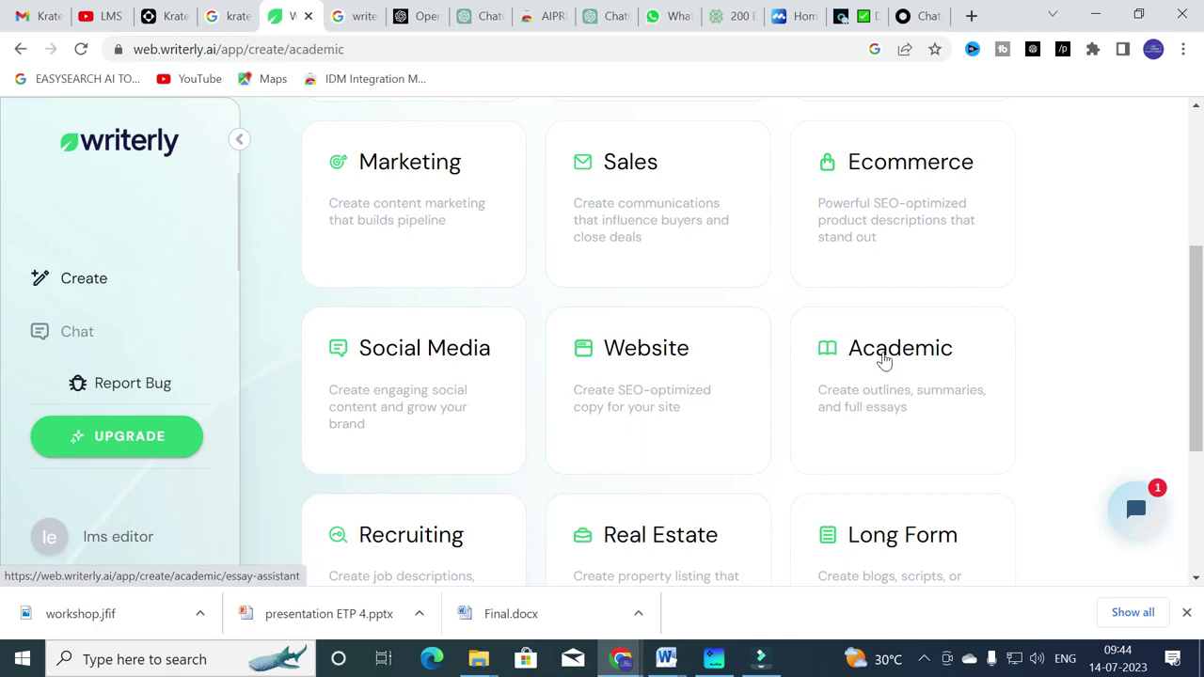
# Leave the Academic templates for the Create page, then go to the Chat Workspace
pyautogui.scroll(3, 466, 283)
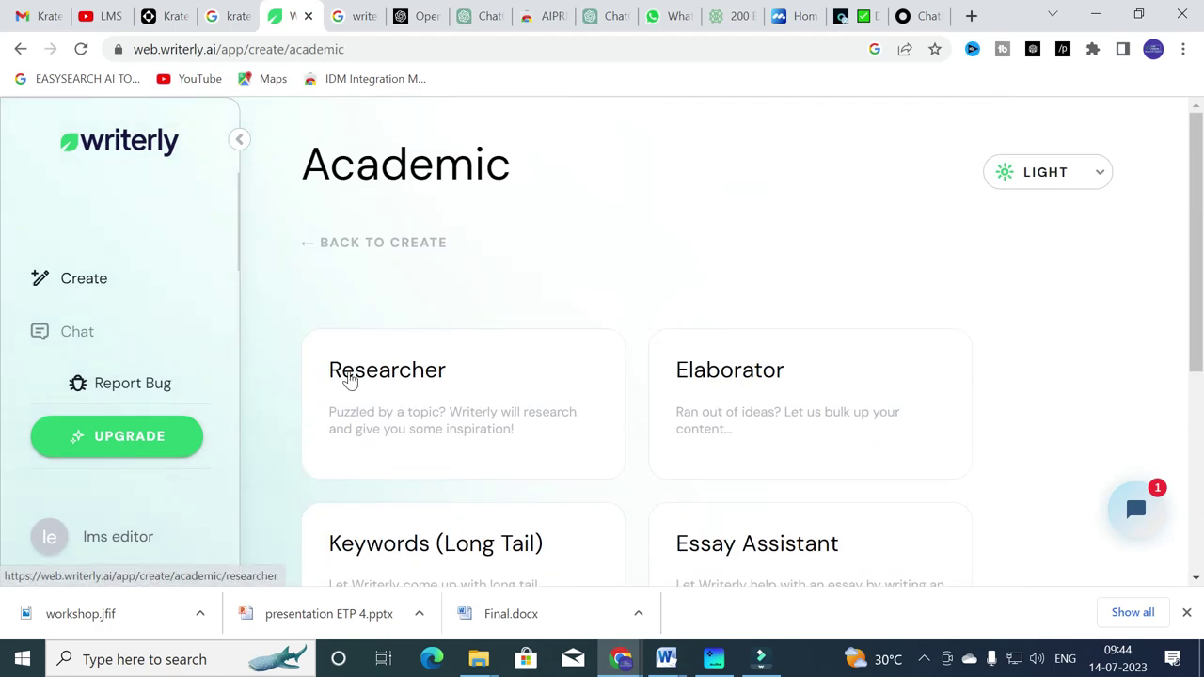
pyautogui.scroll(-4, 793, 339)
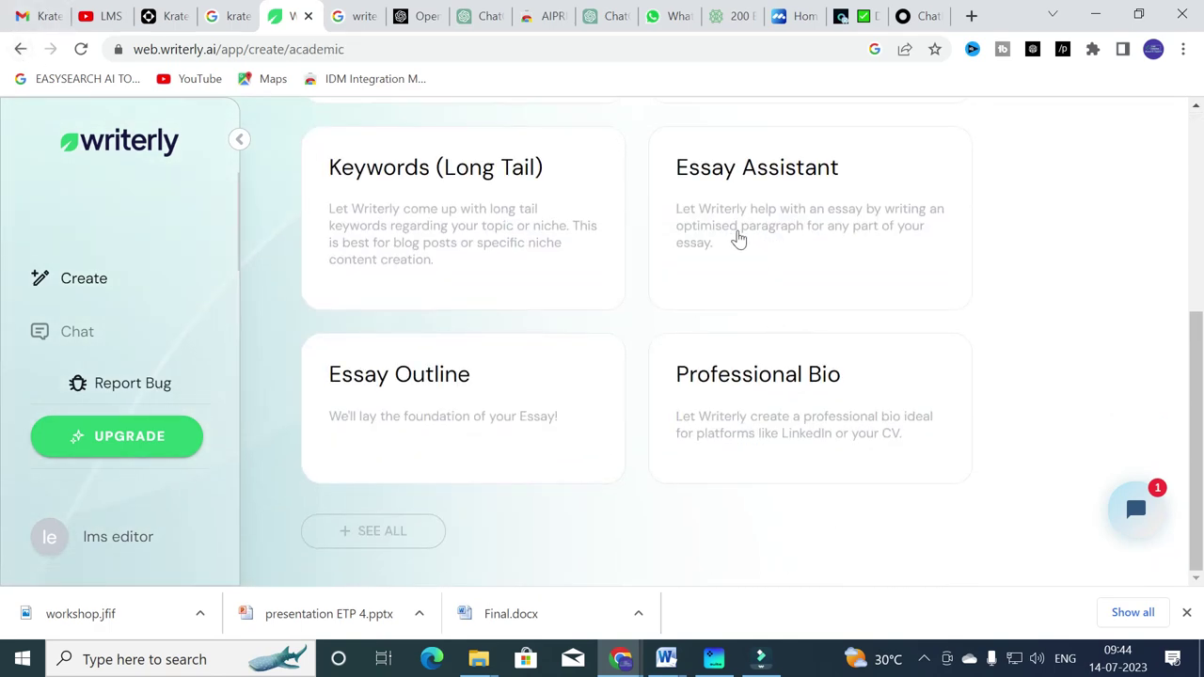
pyautogui.click(20, 49)
pyautogui.scroll(-3, 662, 347)
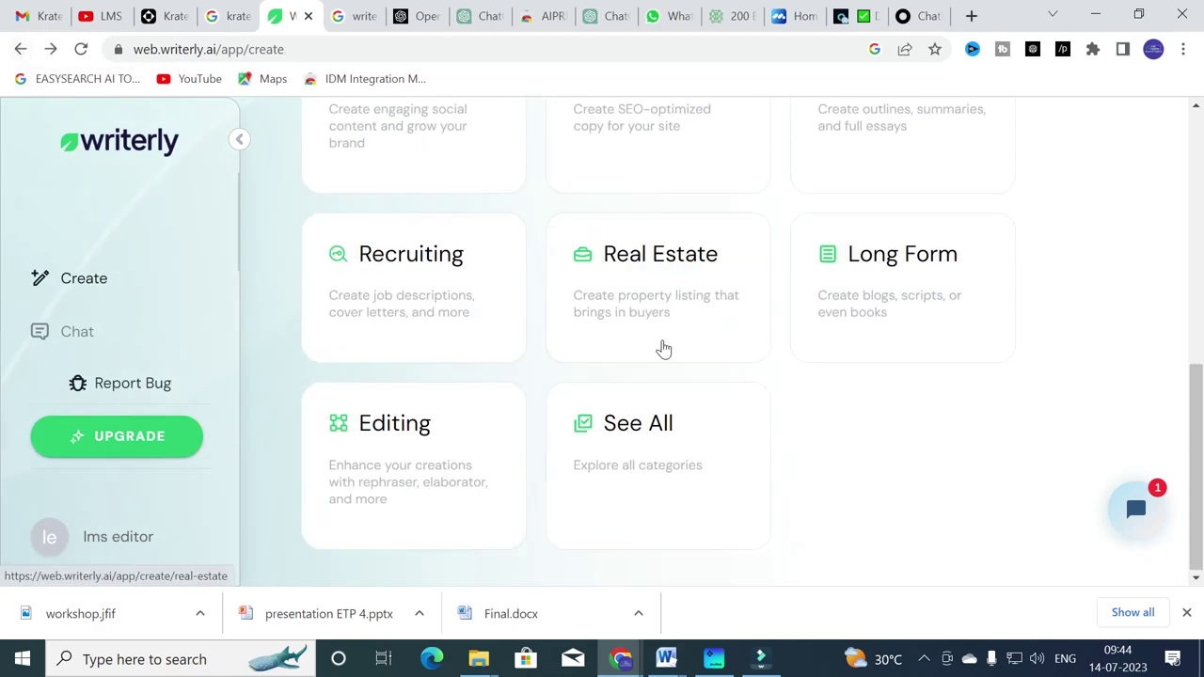
pyautogui.scroll(8, 398, 496)
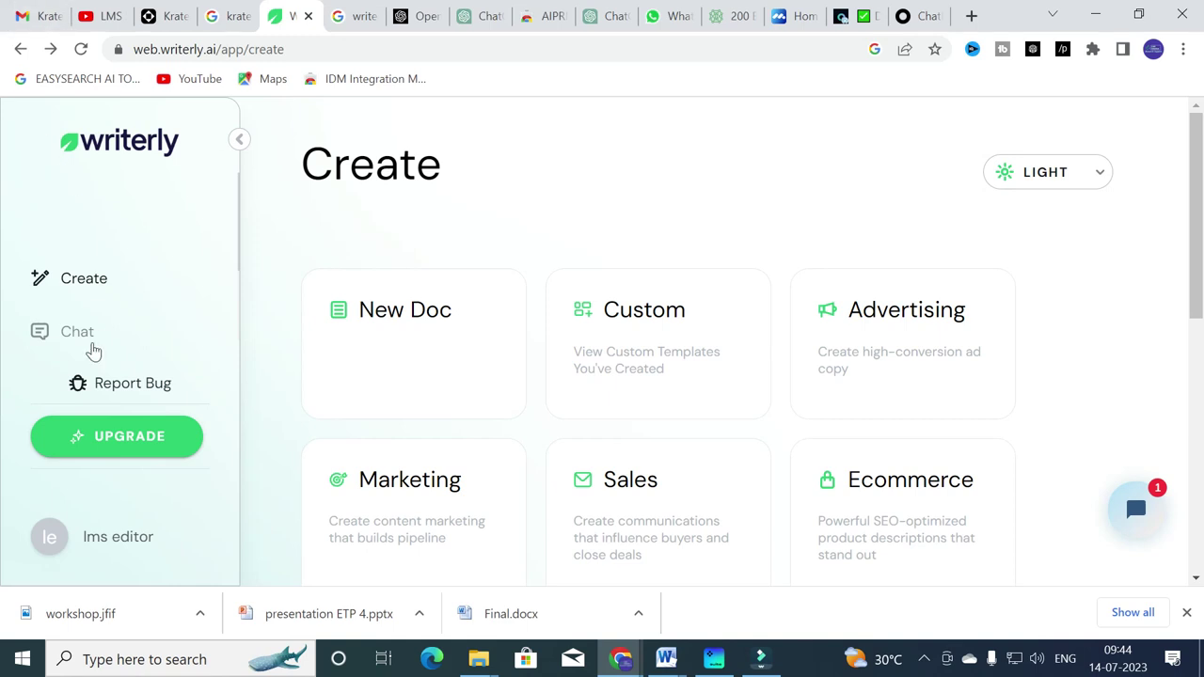
pyautogui.click(83, 341)
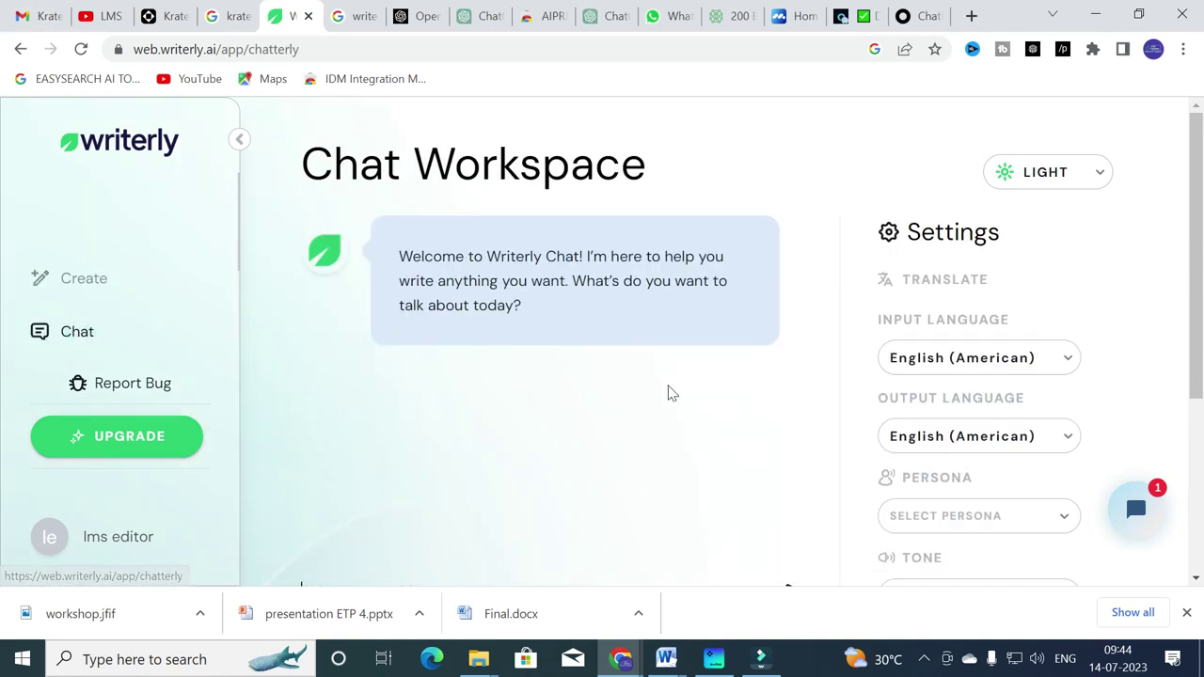
# Send the chat prompt 'explain about renewable energy', triggering the plan-excludes-Chat notice
pyautogui.scroll(-3, 669, 392)
pyautogui.scroll(2, 657, 393)
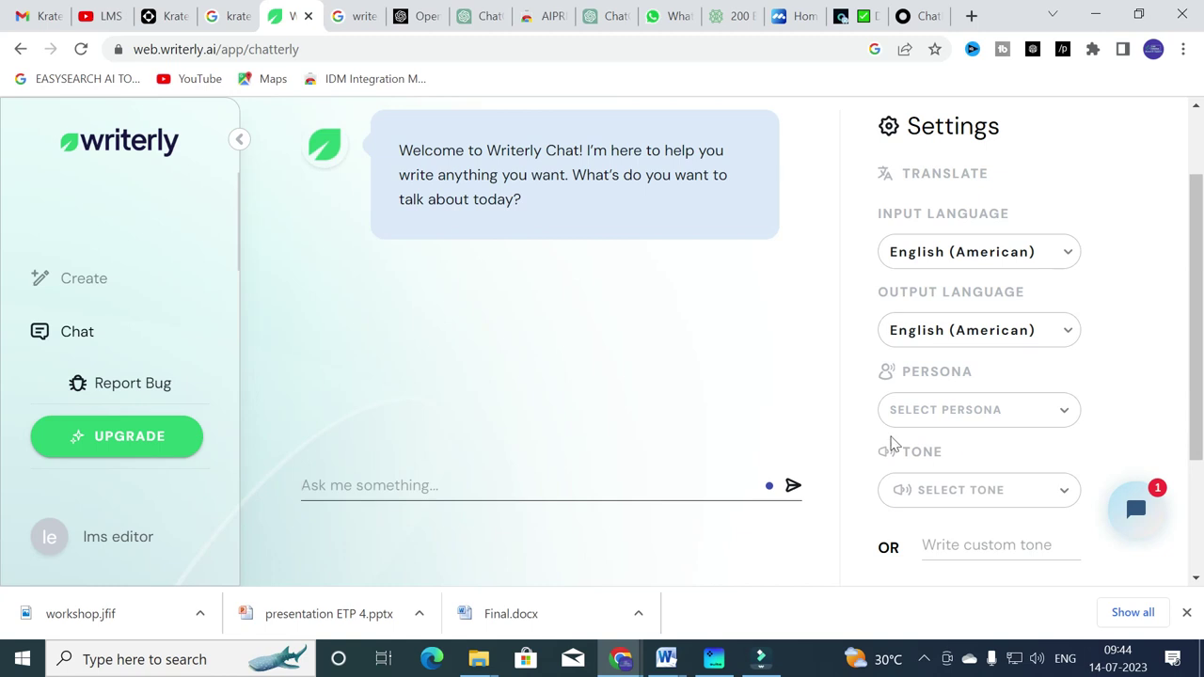
pyautogui.click(373, 488)
pyautogui.write('explain')
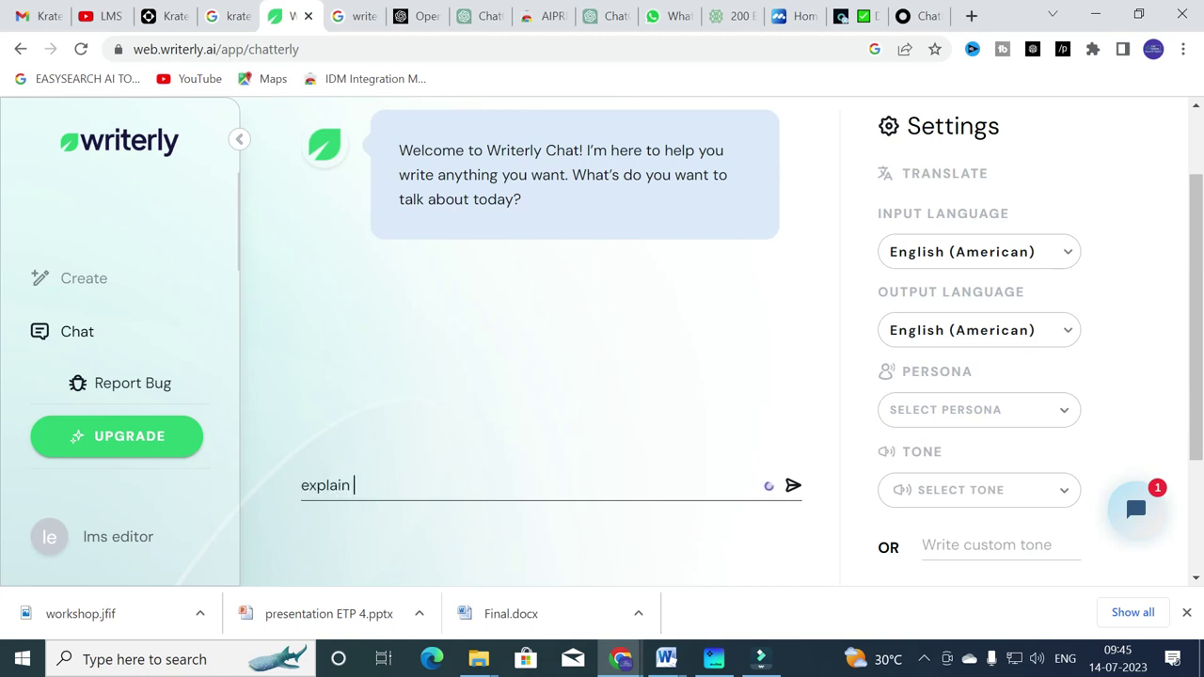
pyautogui.write(' about ')
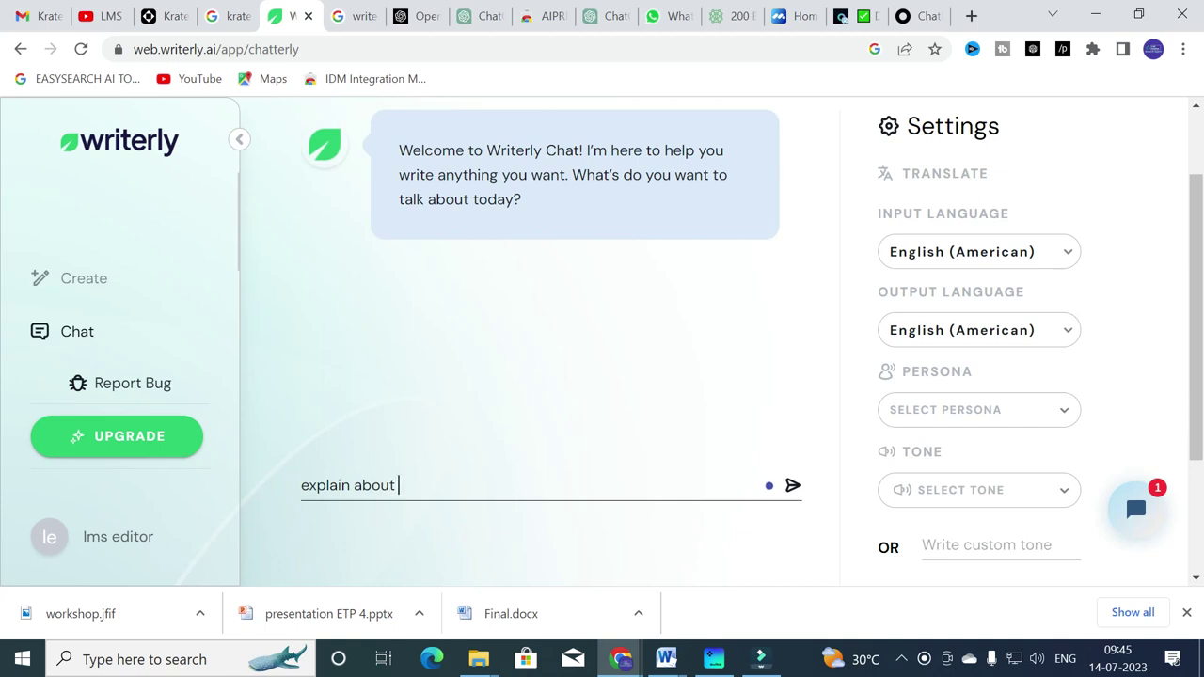
pyautogui.write('renewable')
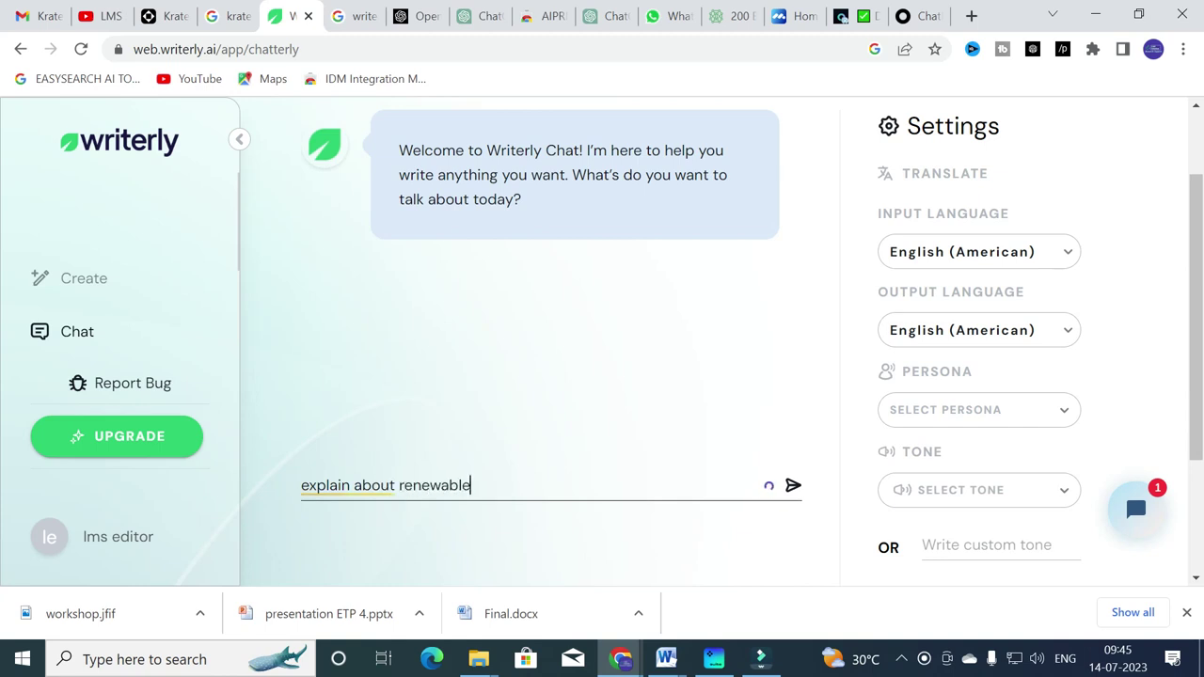
pyautogui.write(' energy')
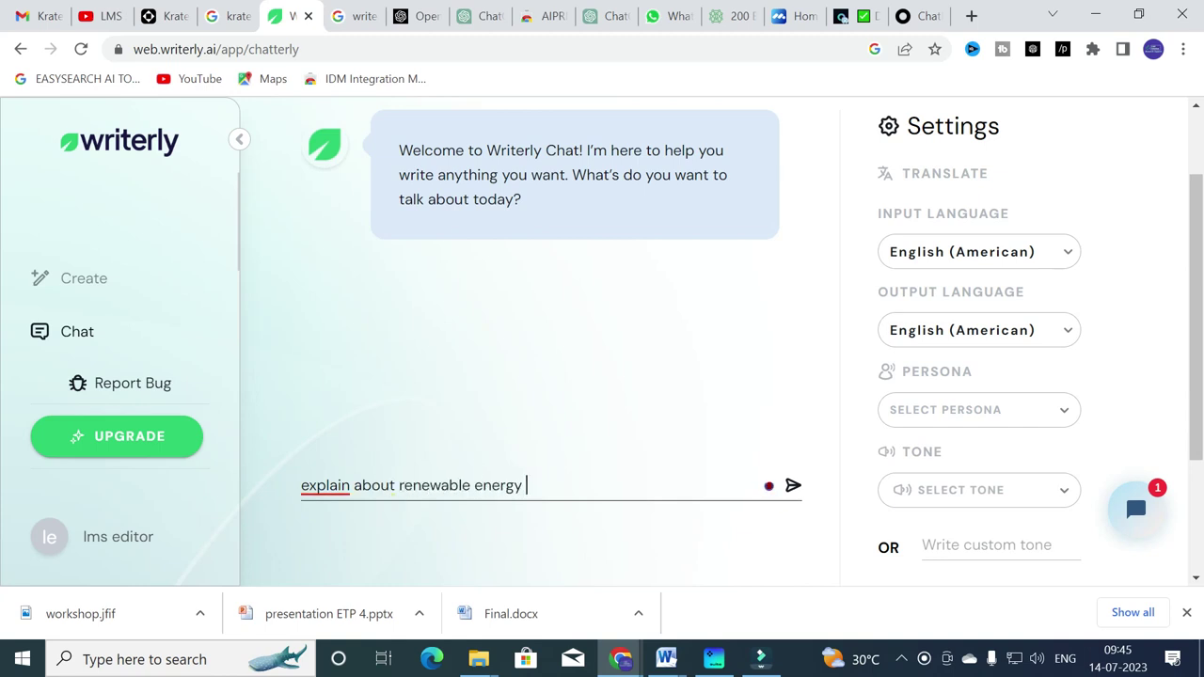
pyautogui.click(1021, 419)
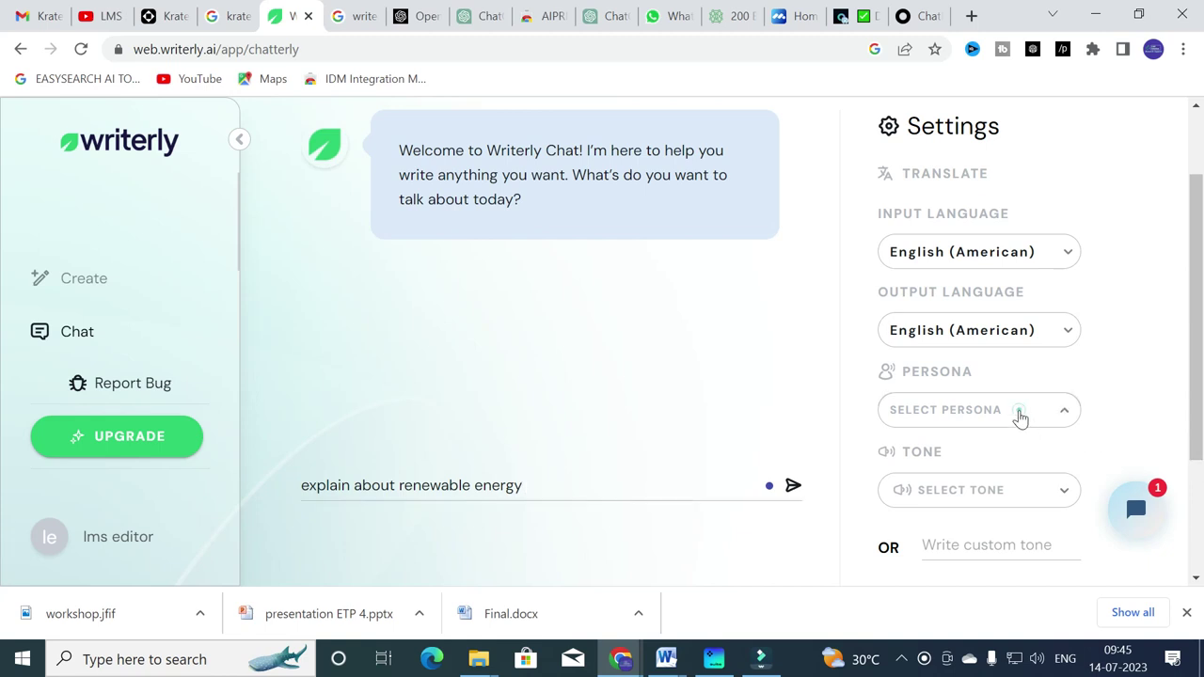
pyautogui.click(818, 393)
pyautogui.scroll(-2, 852, 385)
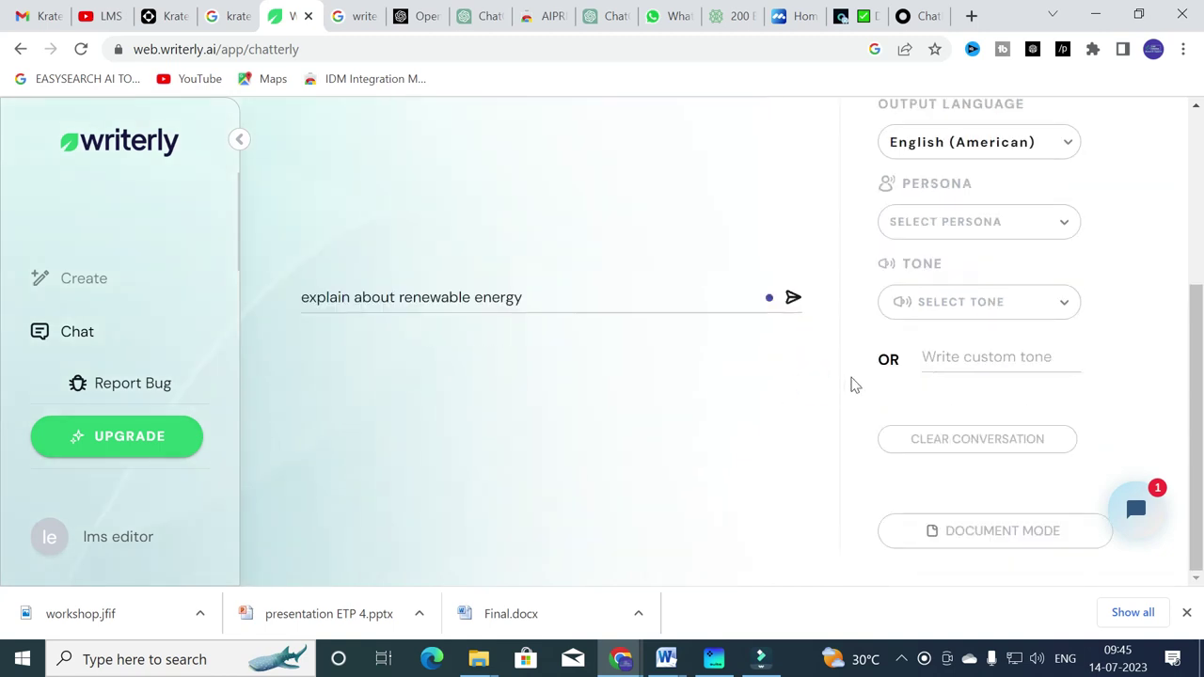
pyautogui.scroll(2, 850, 384)
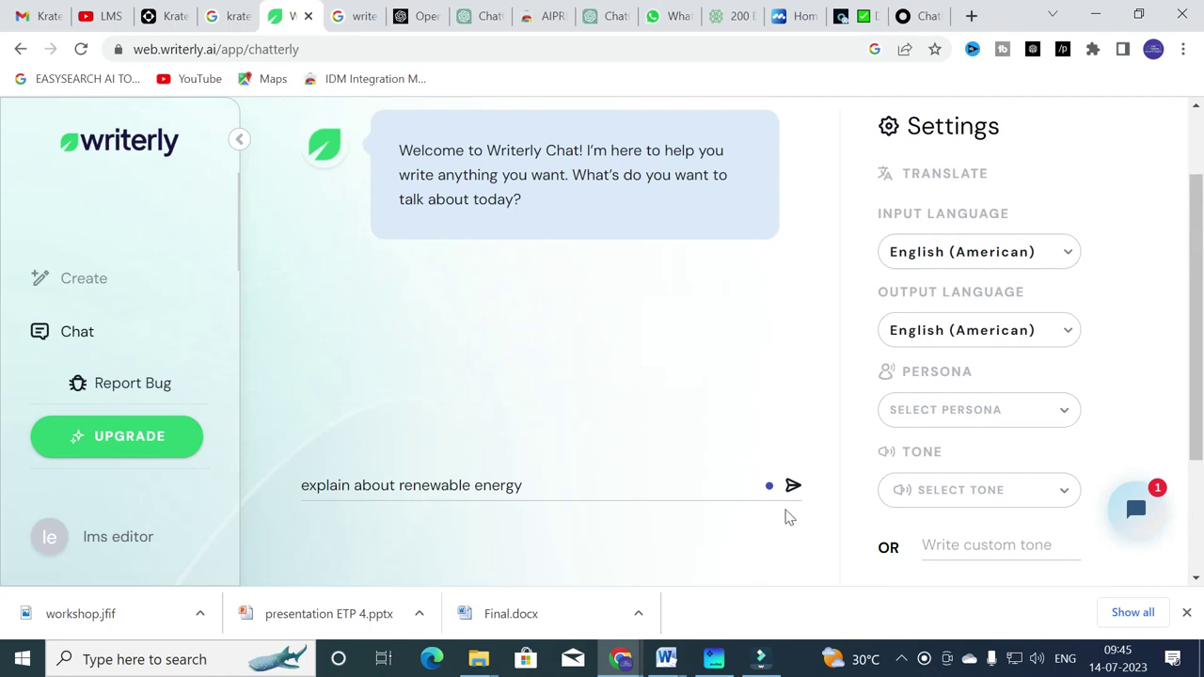
pyautogui.click(793, 487)
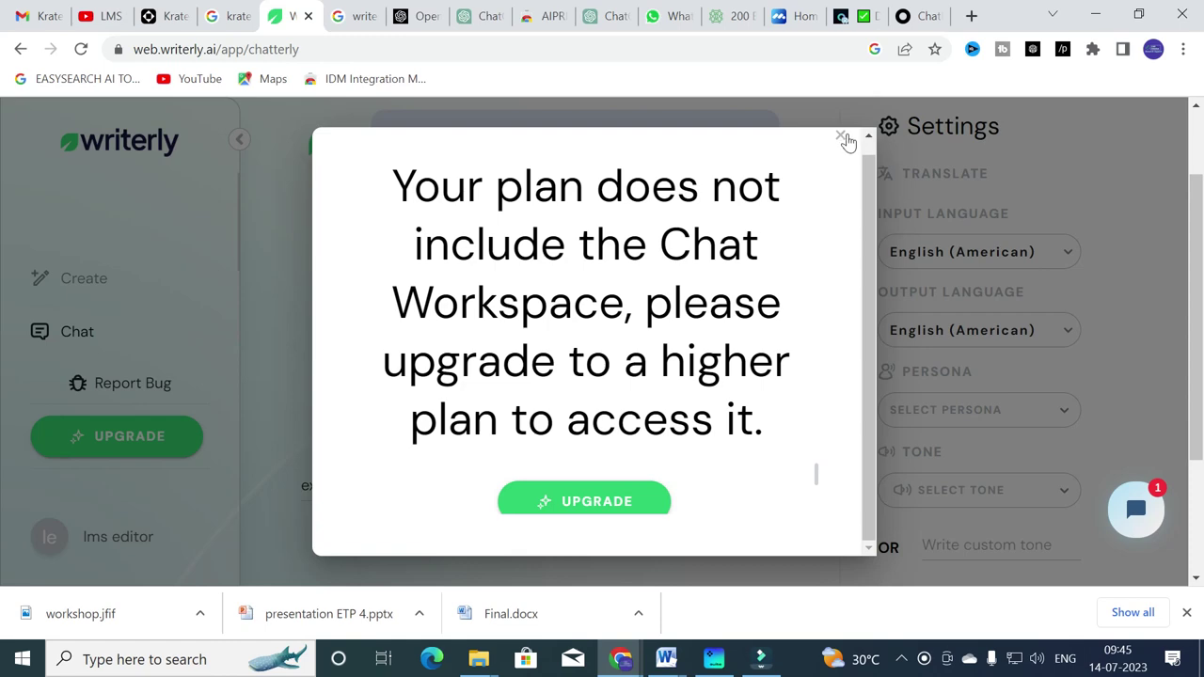
# Dismiss the notice, review Upgrade Plan pricing from Free $0 to Team AI Studio $34, then return
pyautogui.click(842, 138)
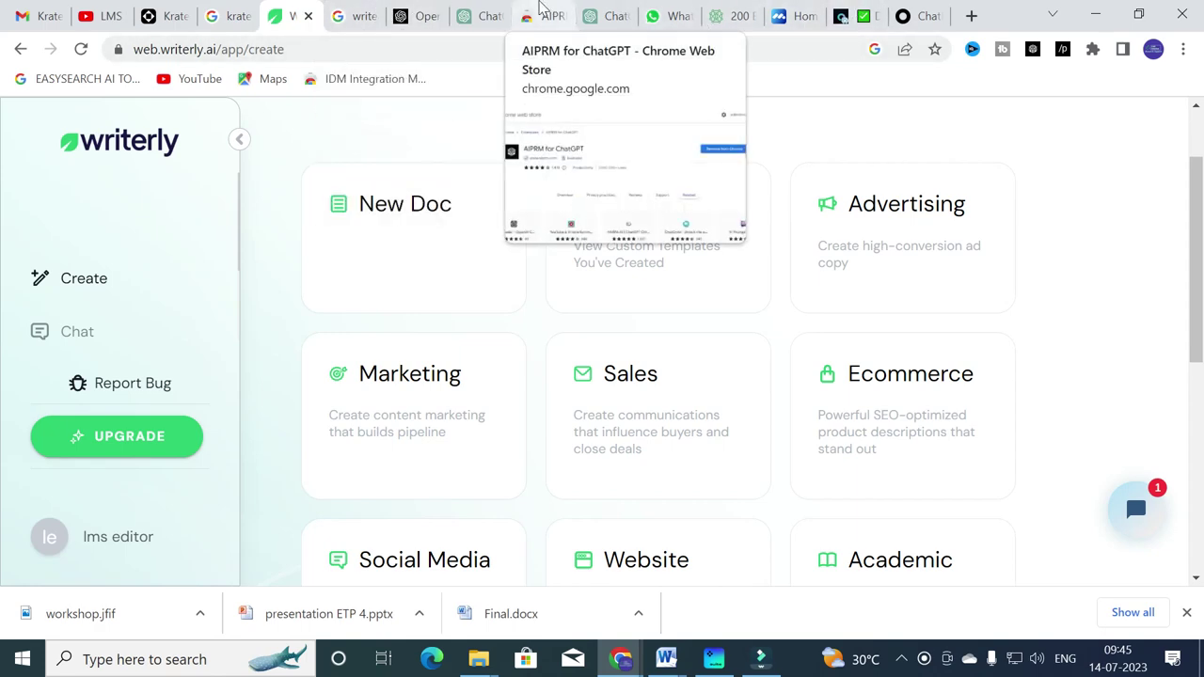
pyautogui.middleClick(77, 331)
pyautogui.scroll(2, 141, 396)
pyautogui.click(142, 448)
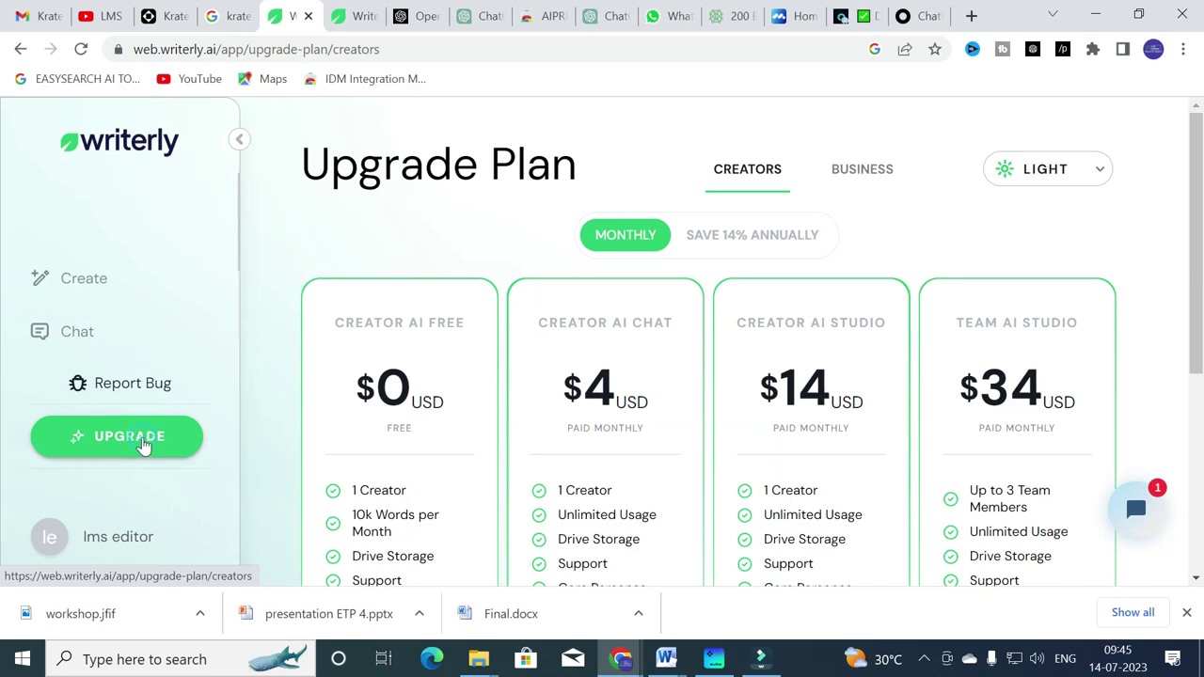
pyautogui.scroll(-4, 890, 304)
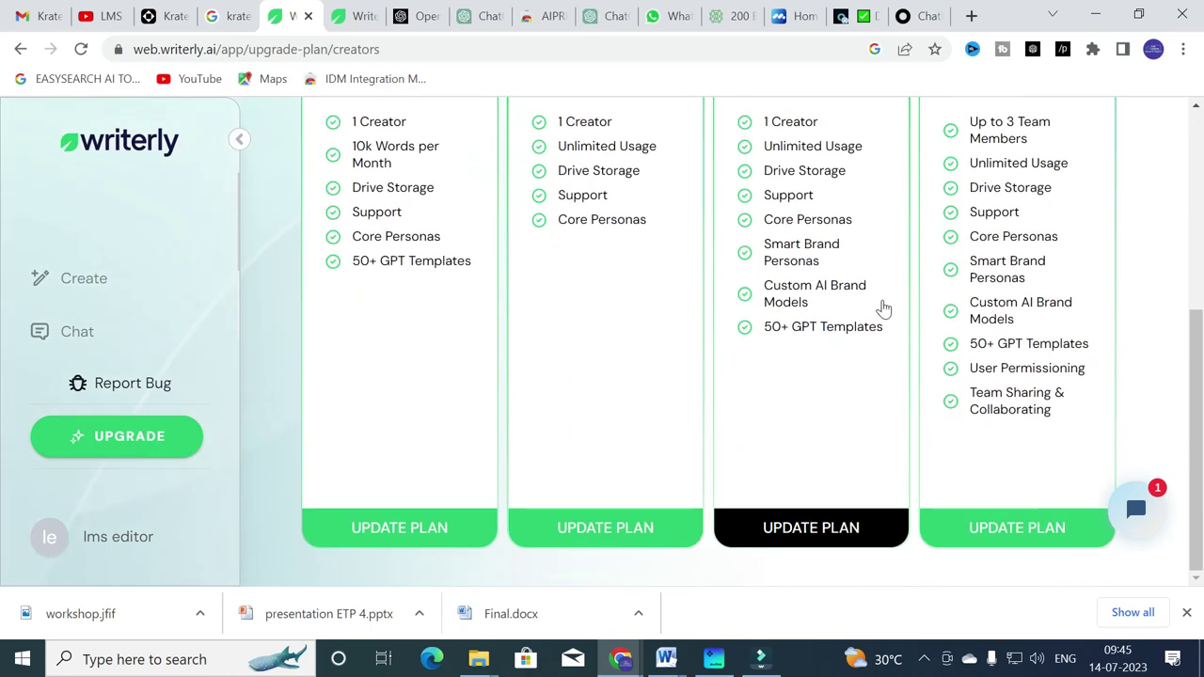
pyautogui.scroll(4, 883, 309)
pyautogui.scroll(-2, 847, 306)
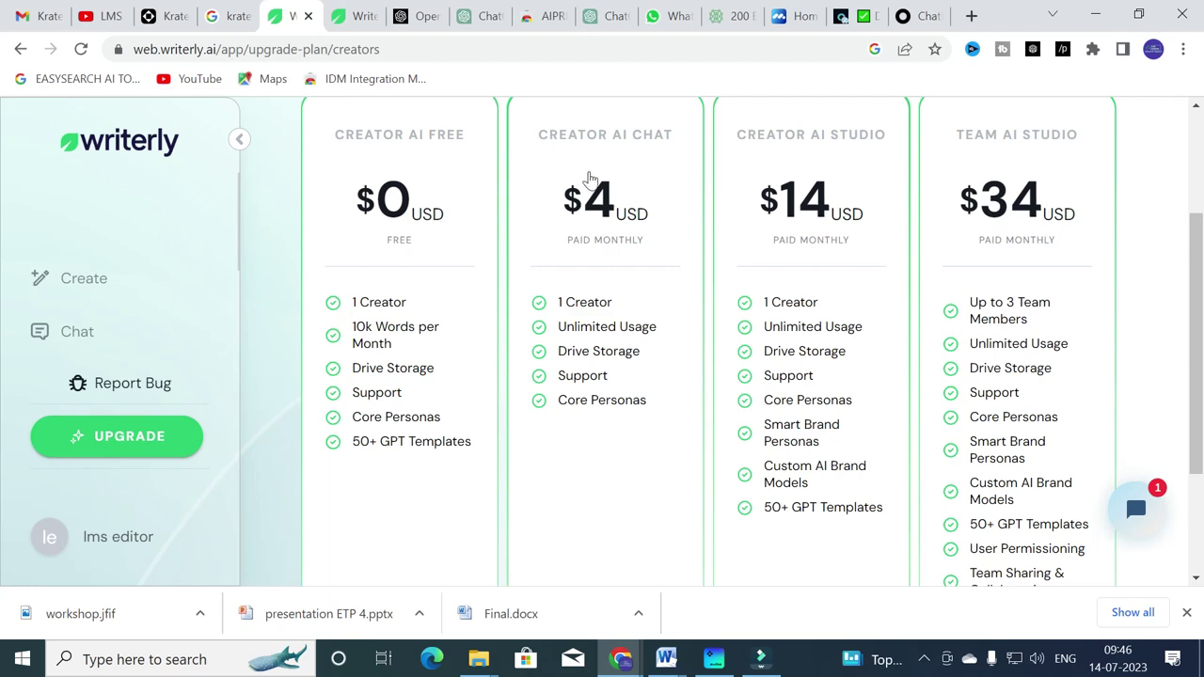
pyautogui.scroll(3, 250, 323)
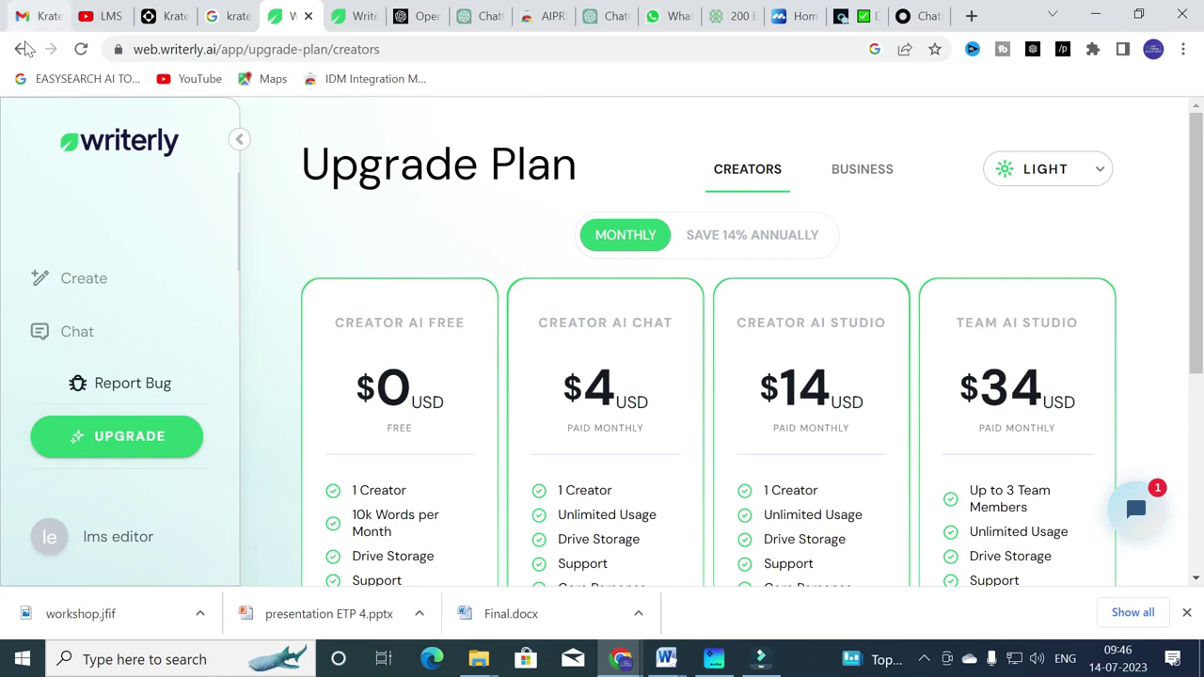
pyautogui.click(23, 49)
pyautogui.click(23, 49)
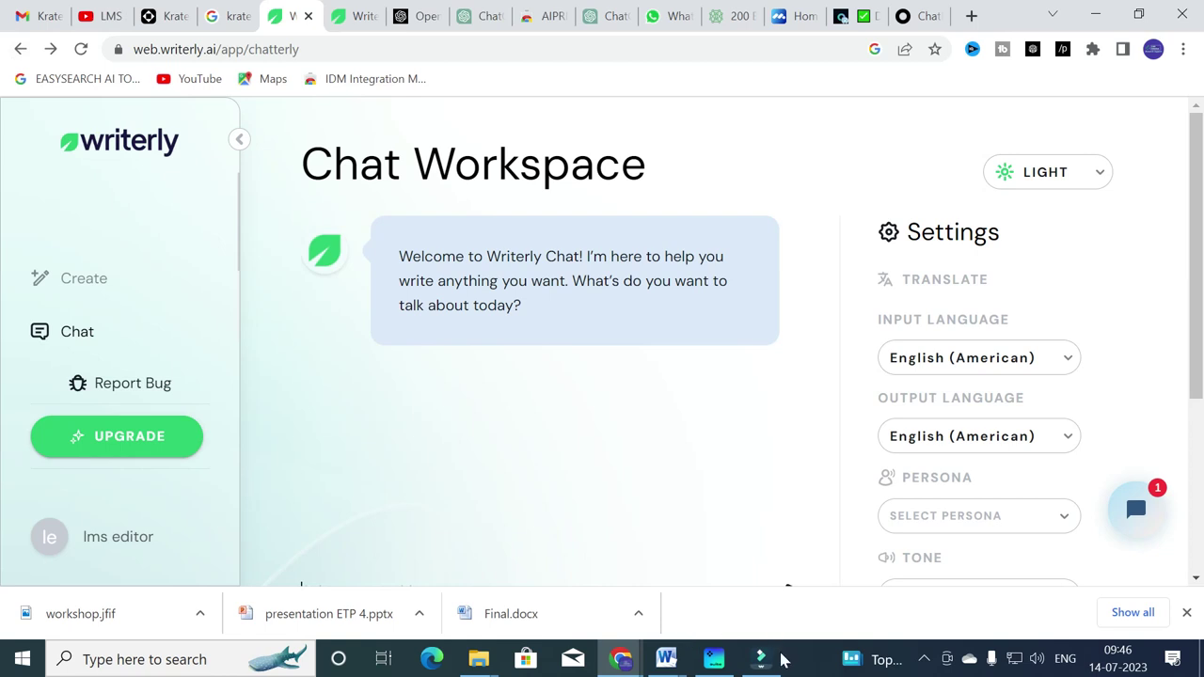
# Switch to Conch.ai's blank New Essay 07/10 editor and check its document drawer
pyautogui.click(924, 659)
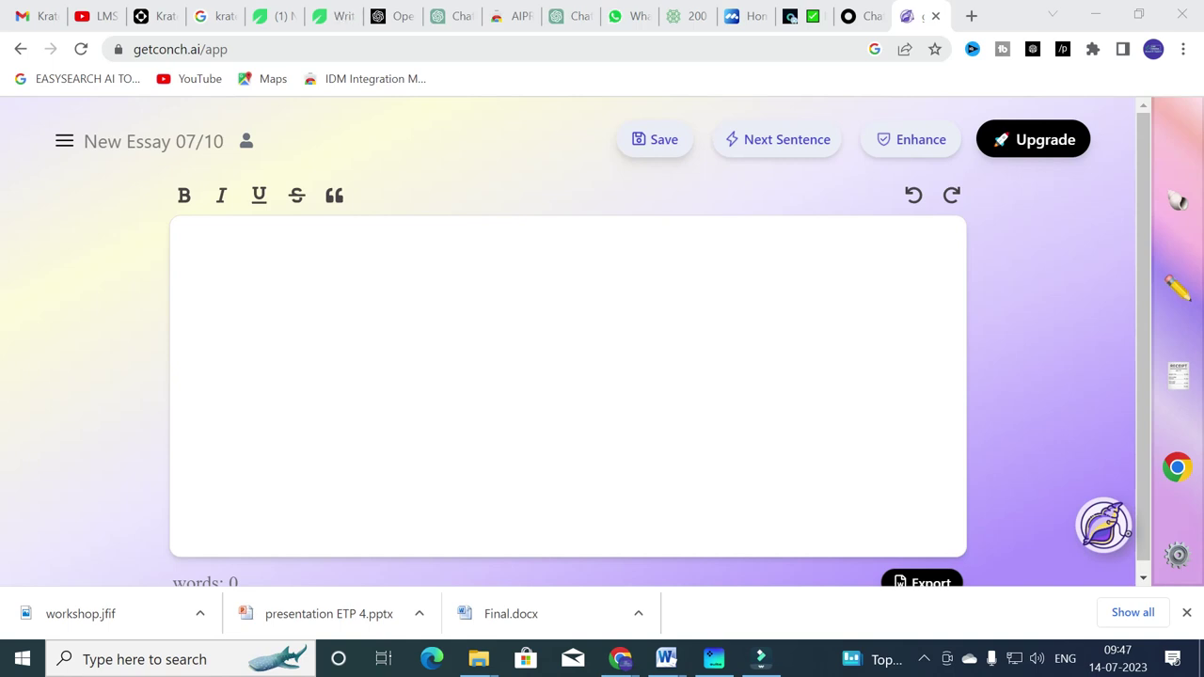
pyautogui.click(350, 306)
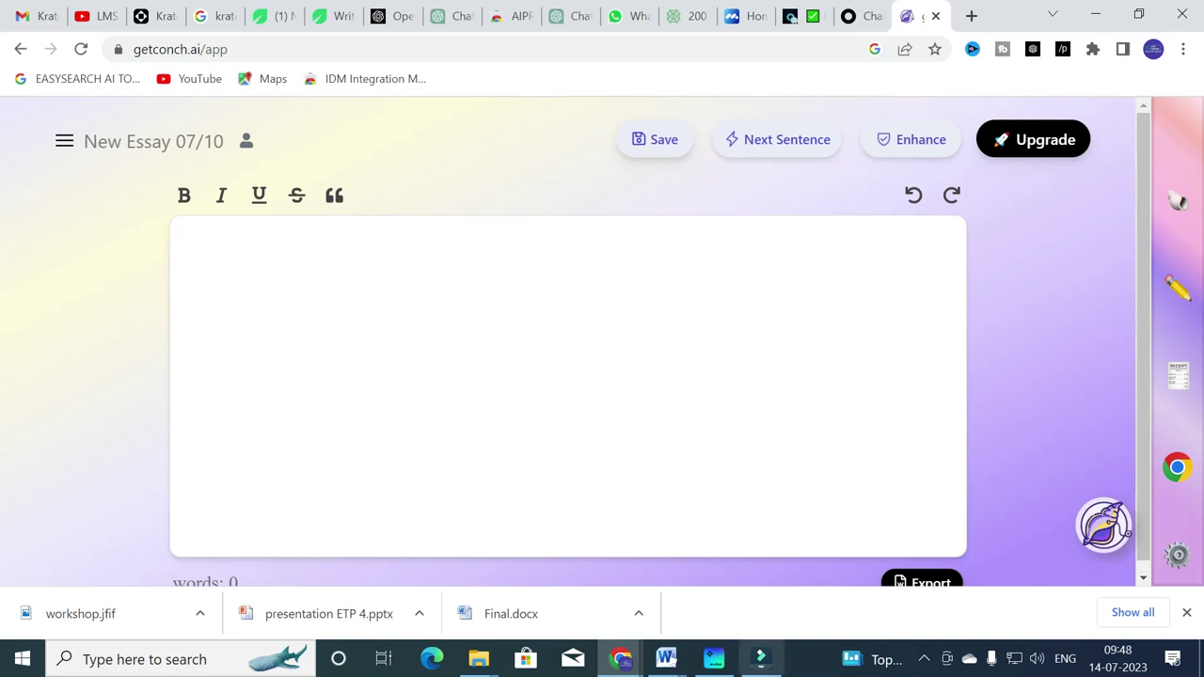
pyautogui.click(71, 143)
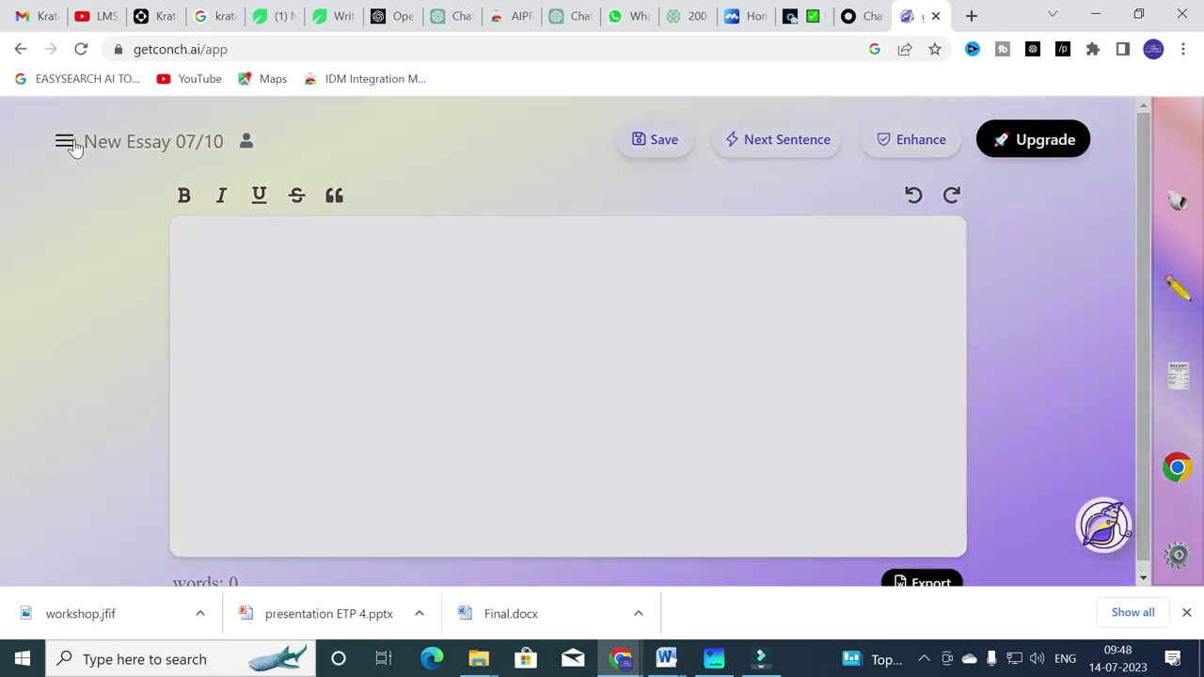
pyautogui.click(420, 175)
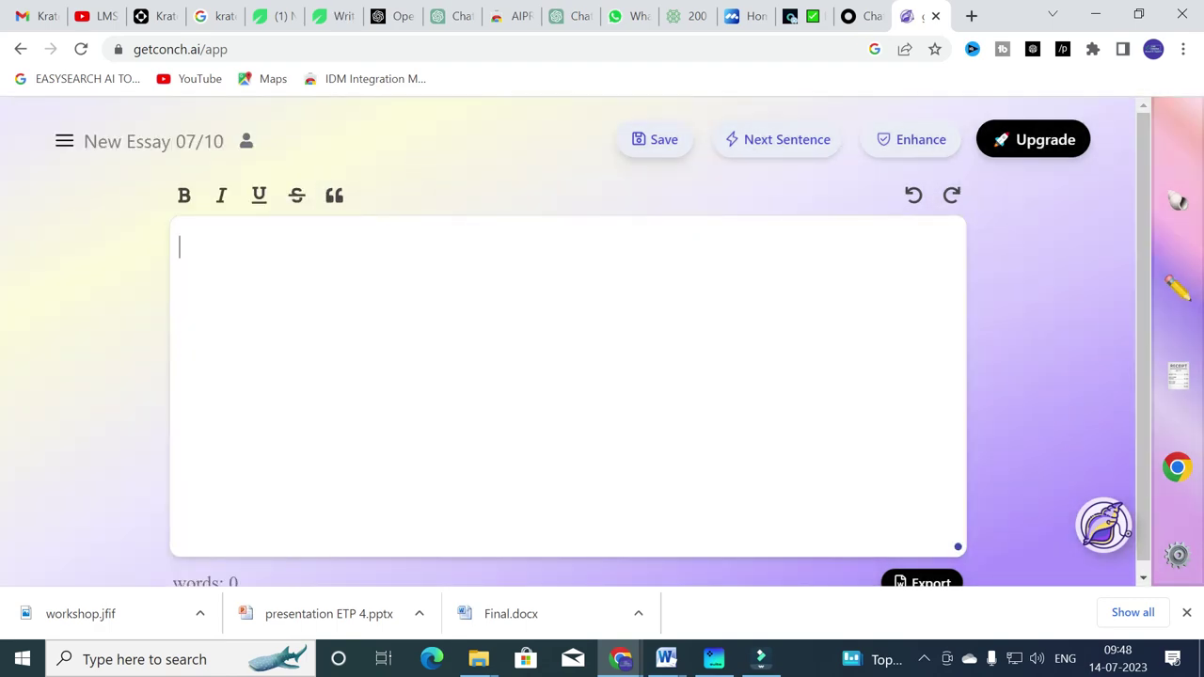
# Bring up Word's 'dandelion intro (1)' document with the Dandelion MPPT abstract
pyautogui.click(666, 659)
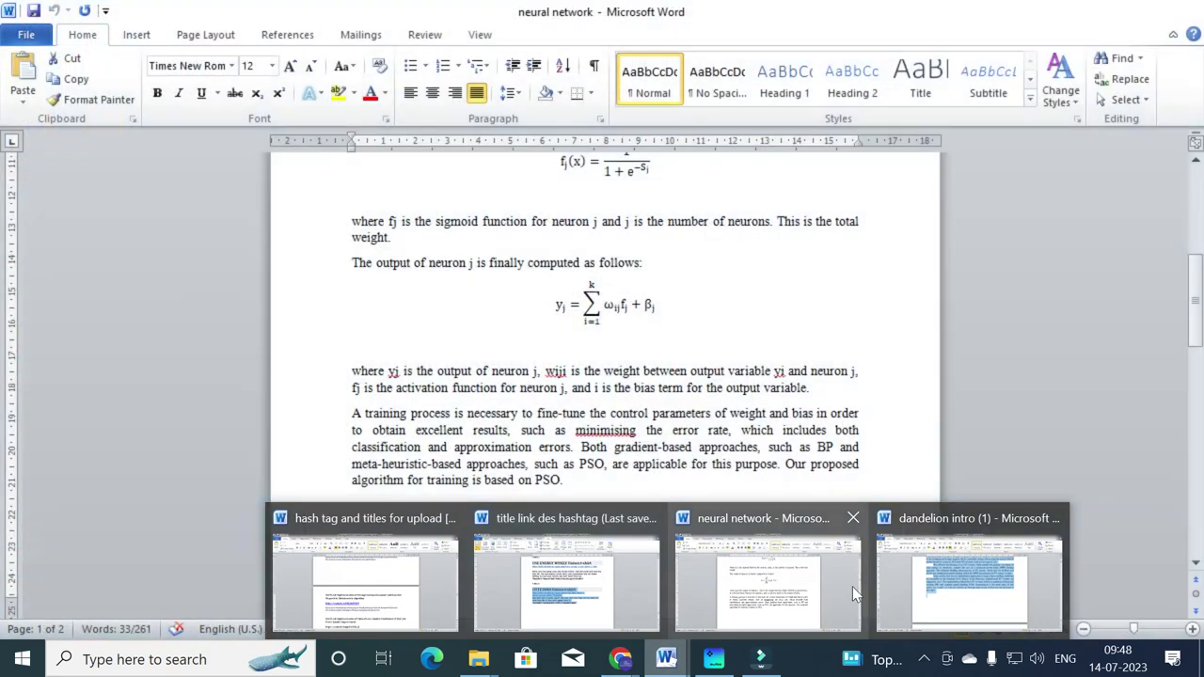
pyautogui.click(973, 576)
pyautogui.scroll(15, 513, 395)
# Copy the Abstract's first two PV-output sentences from Word into Conch.ai's New Essay 07/10
pyautogui.moveTo(369, 277); pyautogui.dragTo(544, 337)
pyautogui.hotkey('ctrl', 'c')
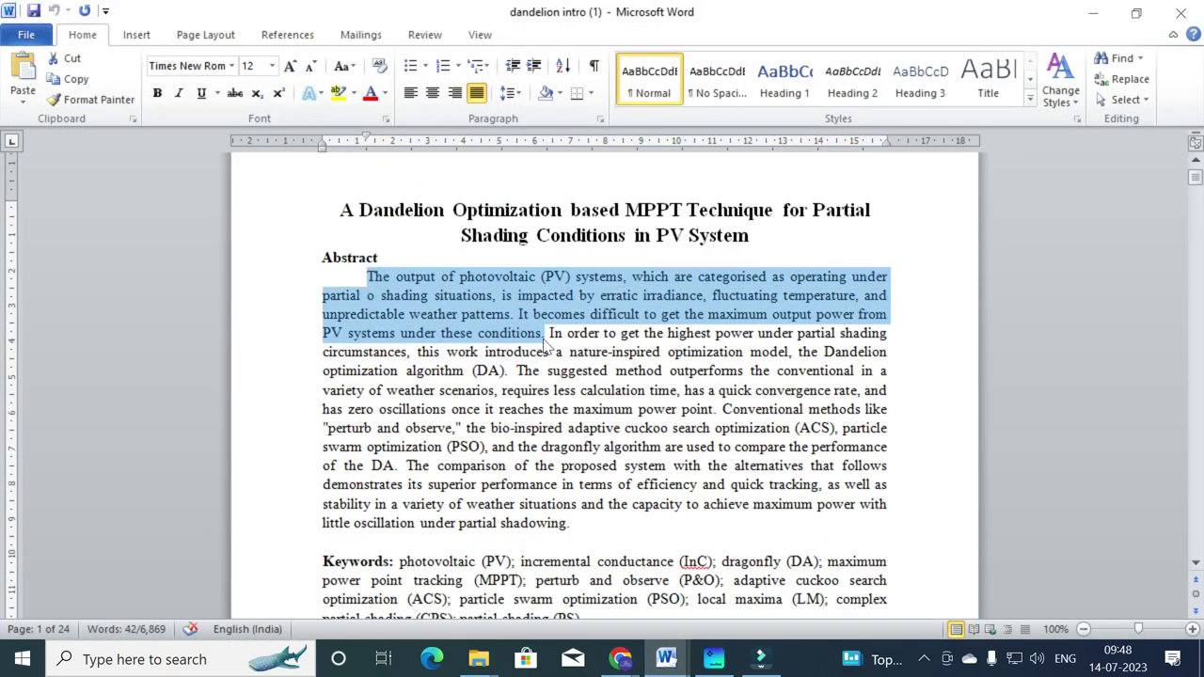
pyautogui.click(620, 659)
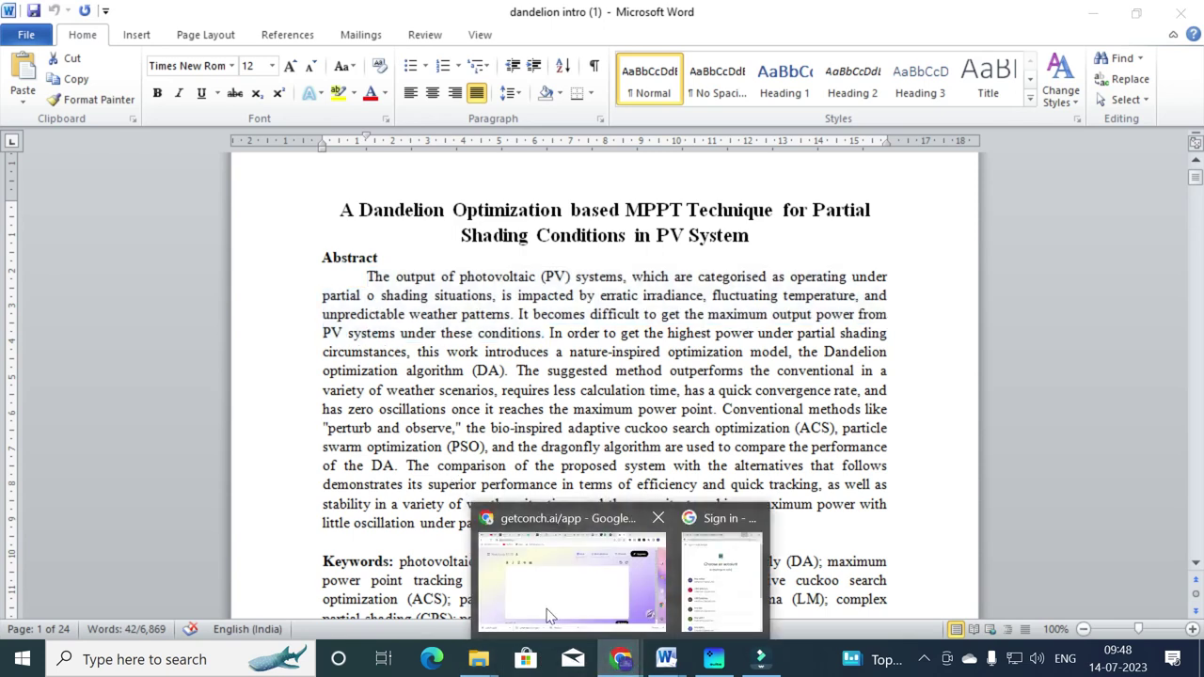
pyautogui.click(494, 551)
pyautogui.hotkey('ctrl', 'v')
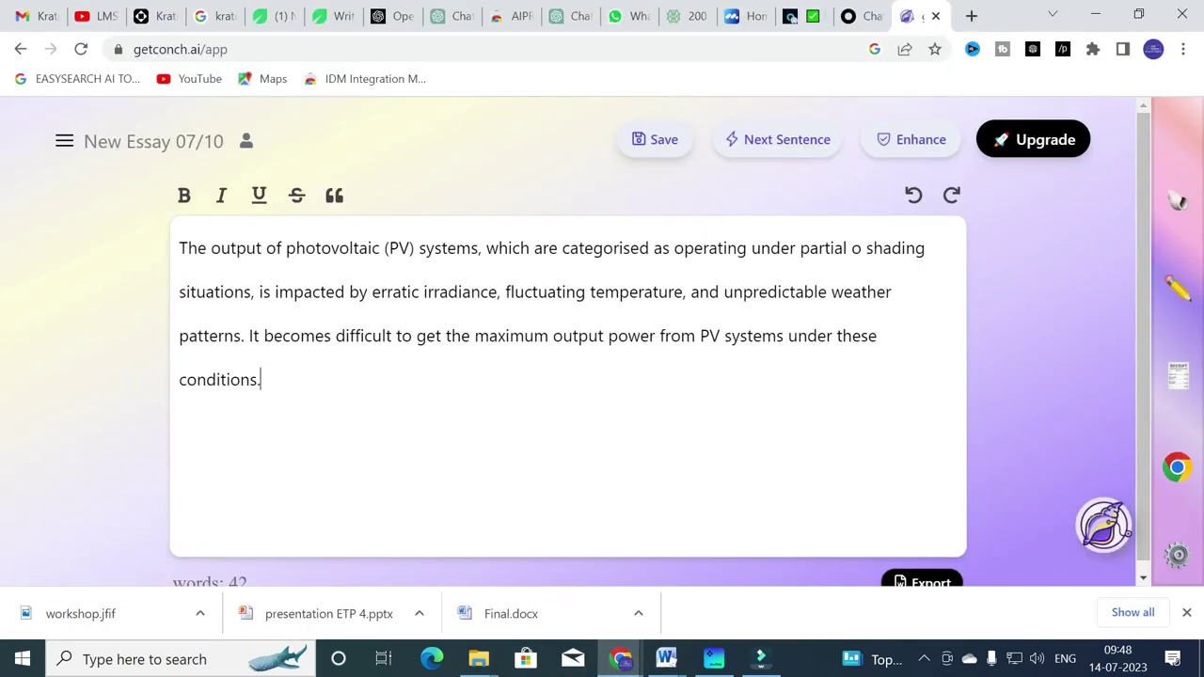
# Generate AI follow-on sentences with Next Sentence until the PV essay reaches 120 words
pyautogui.click(744, 138)
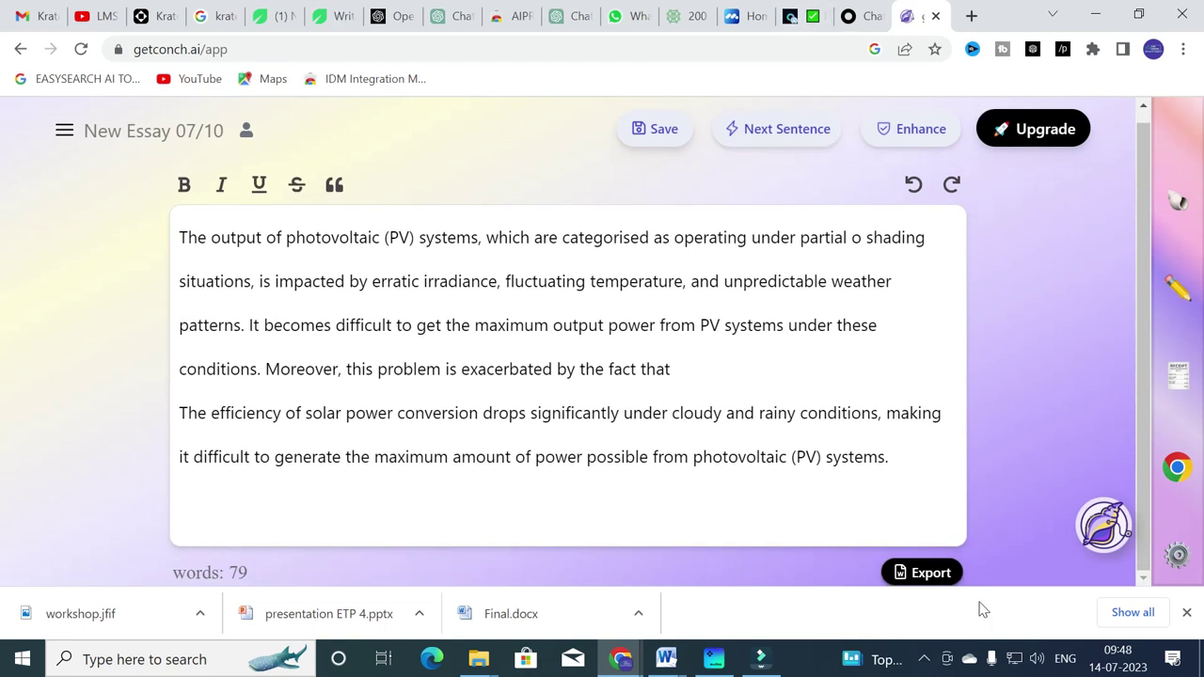
pyautogui.click(805, 132)
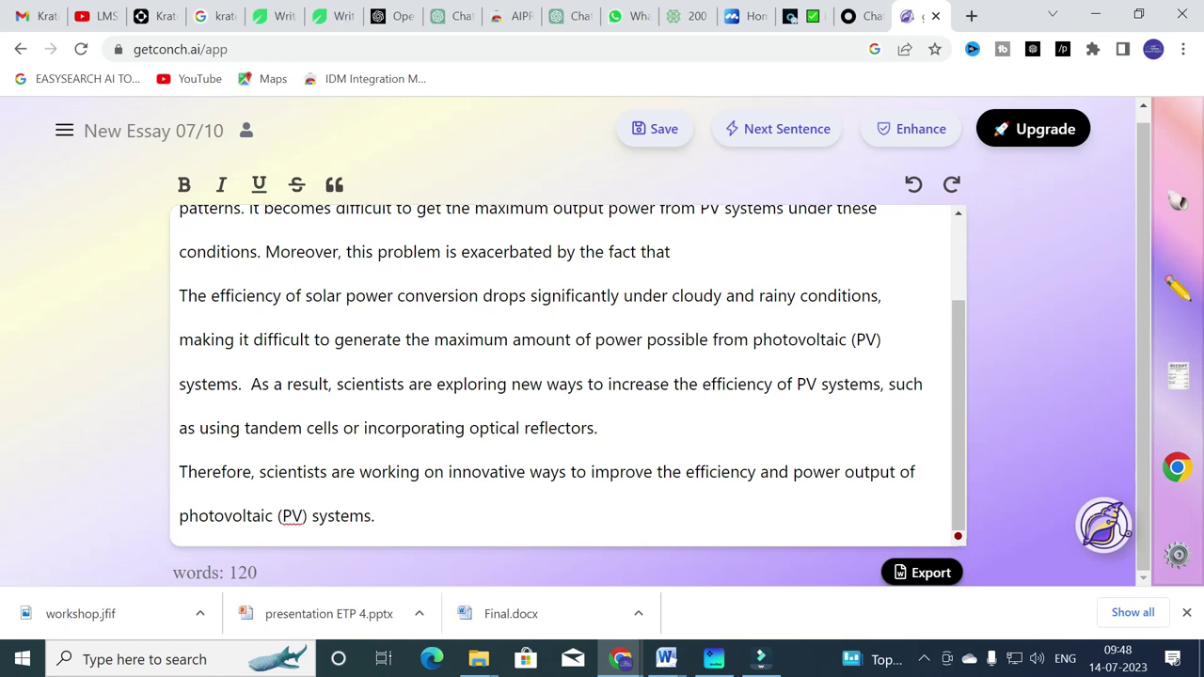
pyautogui.scroll(3, 716, 282)
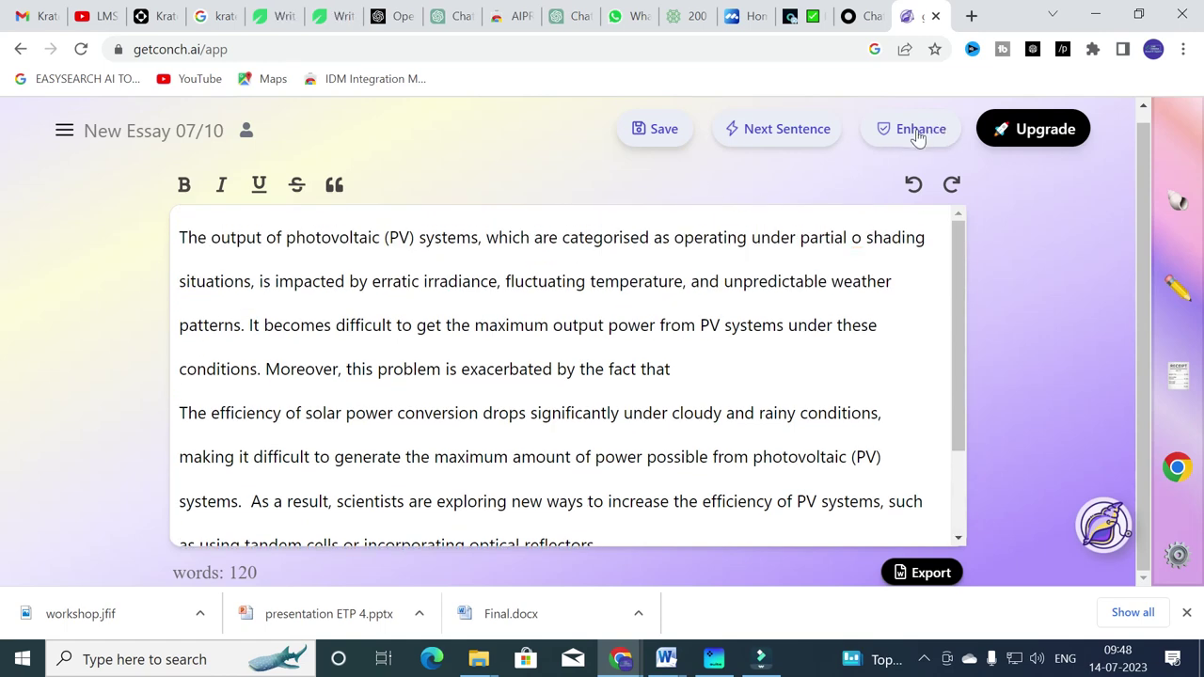
# Send the 121-word essay to the Enhancer, accepting formatting removal, to see its AI score of 17
pyautogui.click(910, 131)
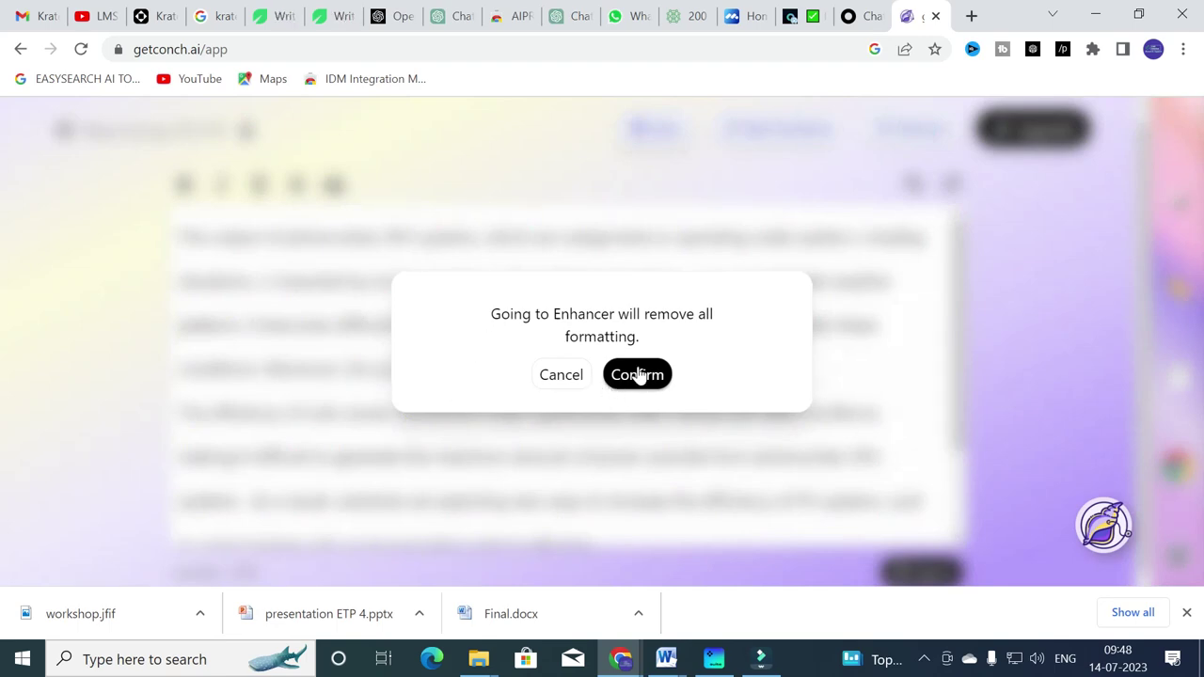
pyautogui.click(638, 377)
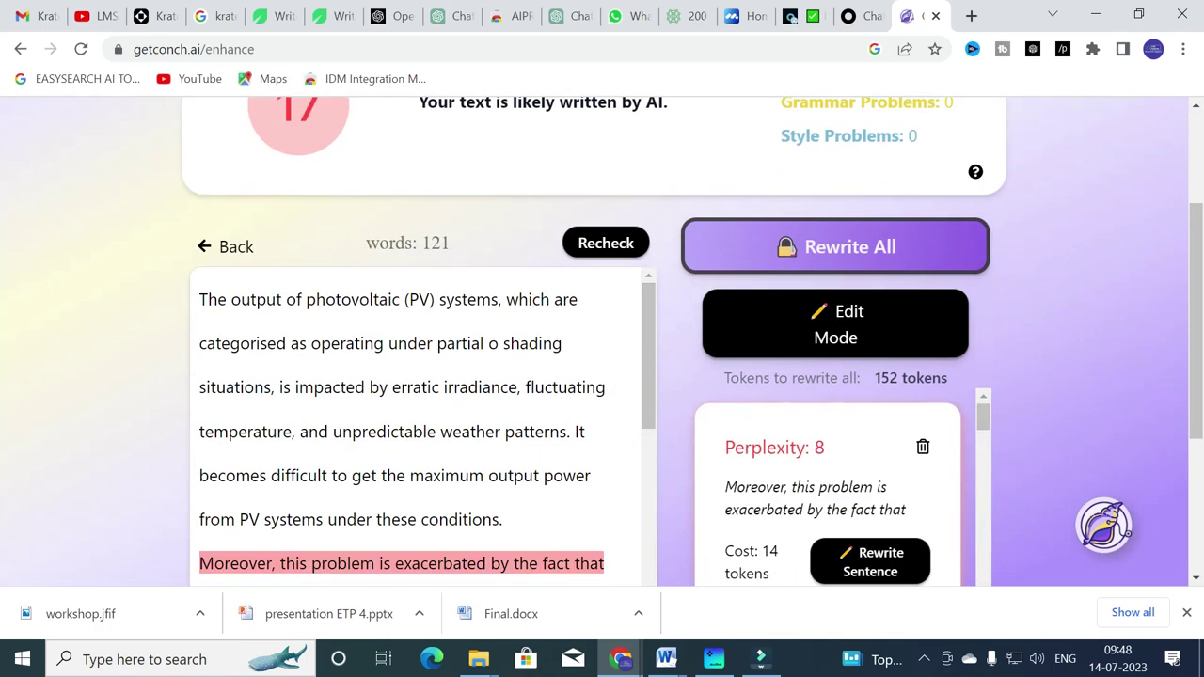
# Review the AI-detection results, then go back to the Writing Assistant and the Writerly tab
pyautogui.scroll(2, 606, 362)
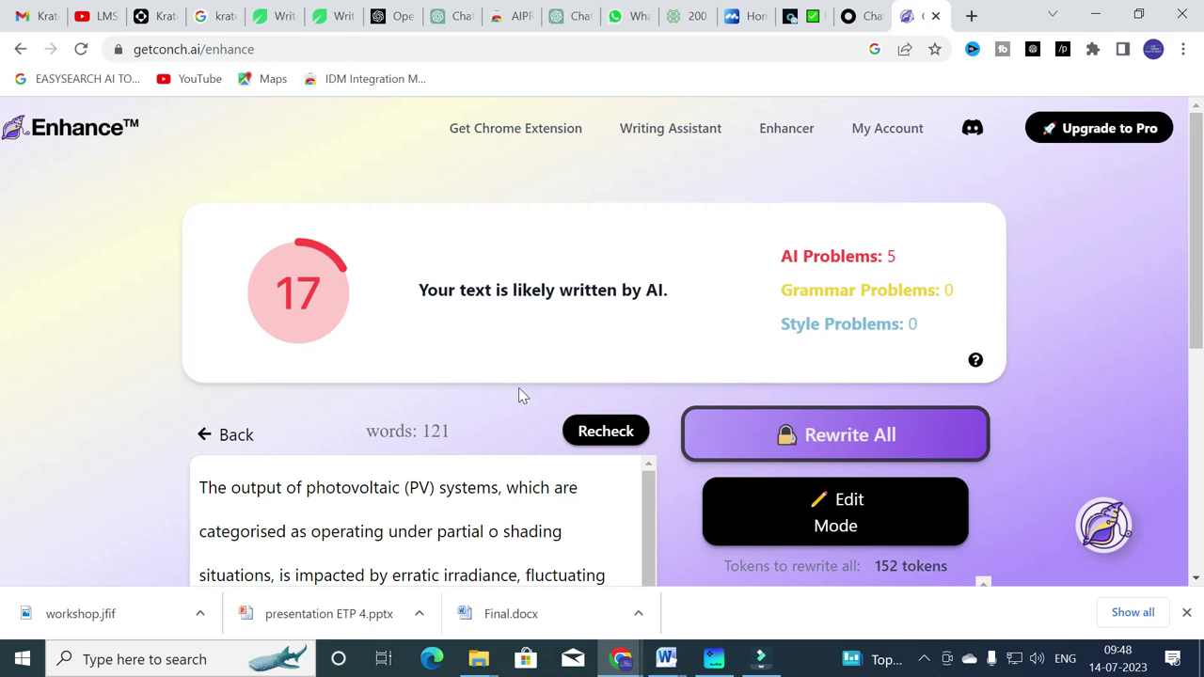
pyautogui.scroll(-1, 519, 394)
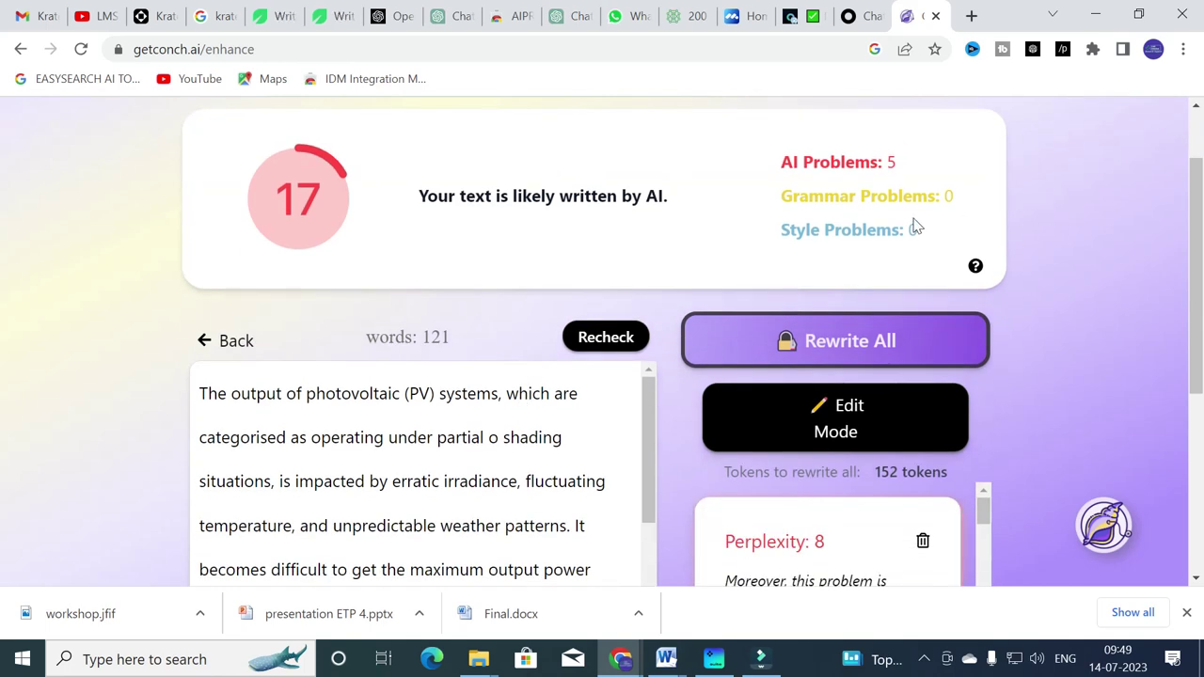
pyautogui.scroll(1, 894, 261)
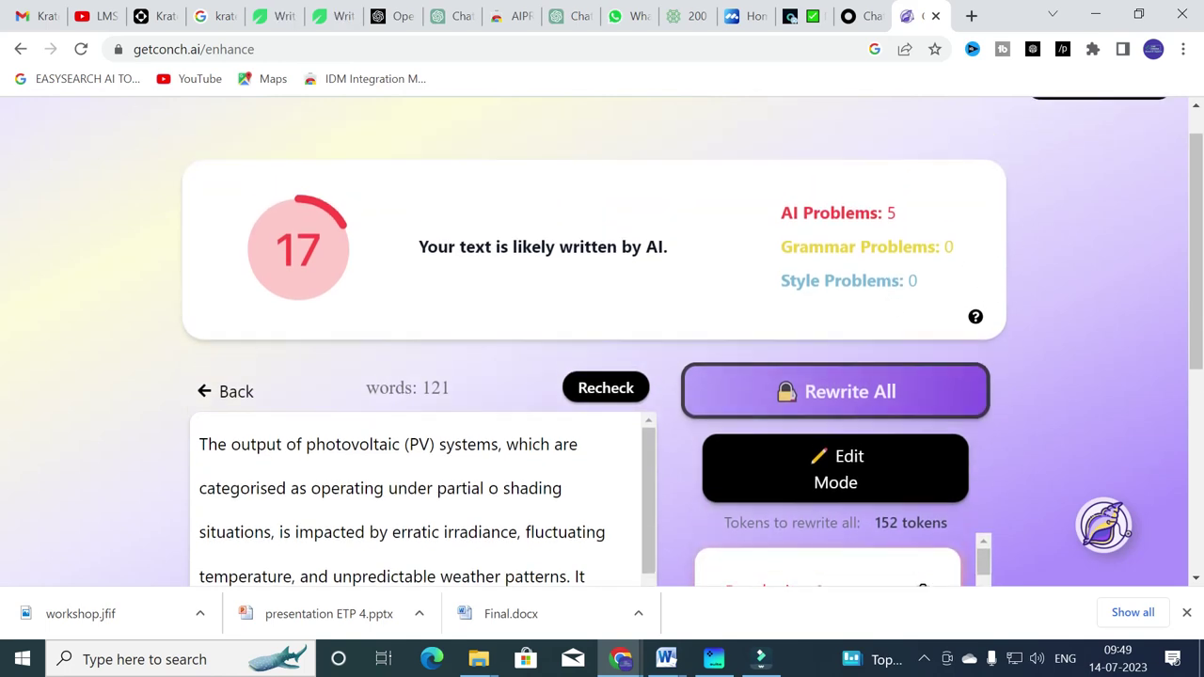
pyautogui.scroll(-4, 476, 290)
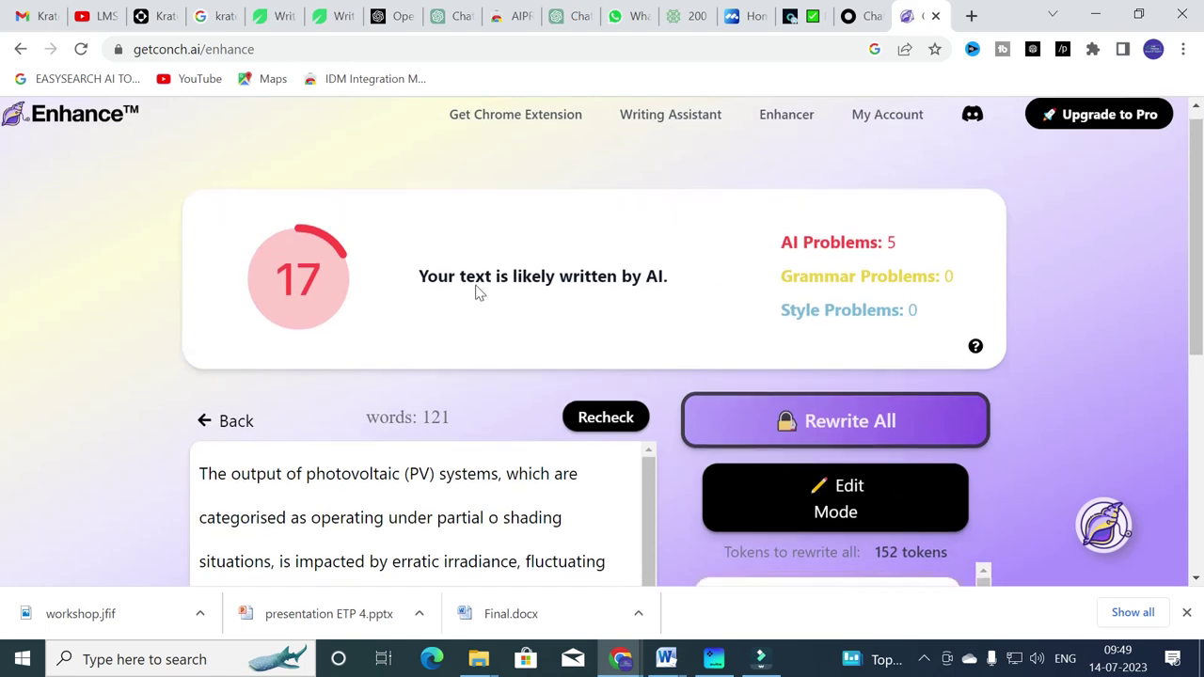
pyautogui.scroll(2, 476, 291)
pyautogui.scroll(2, 602, 341)
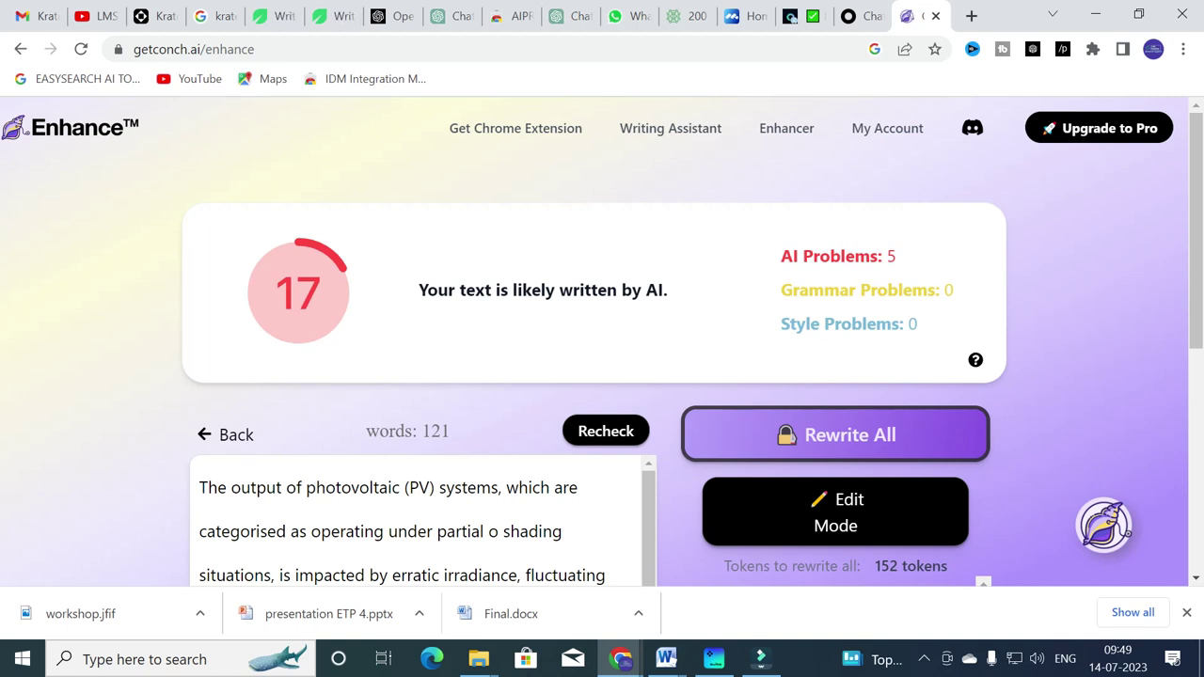
pyautogui.click(664, 132)
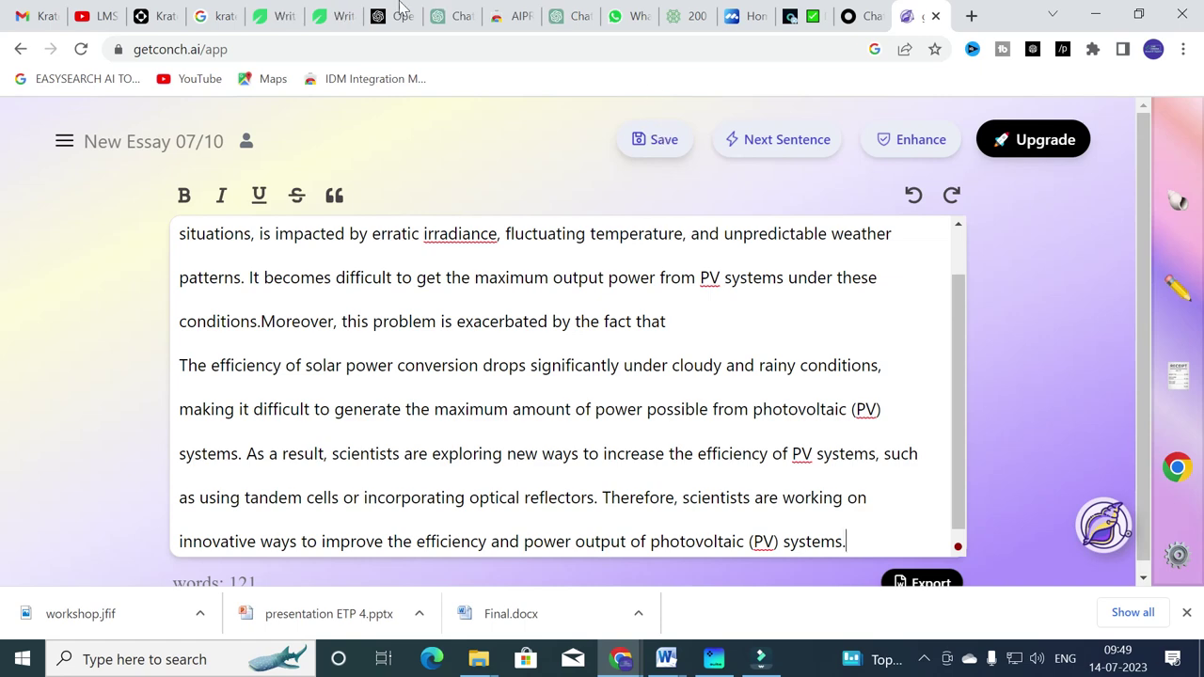
pyautogui.click(329, 12)
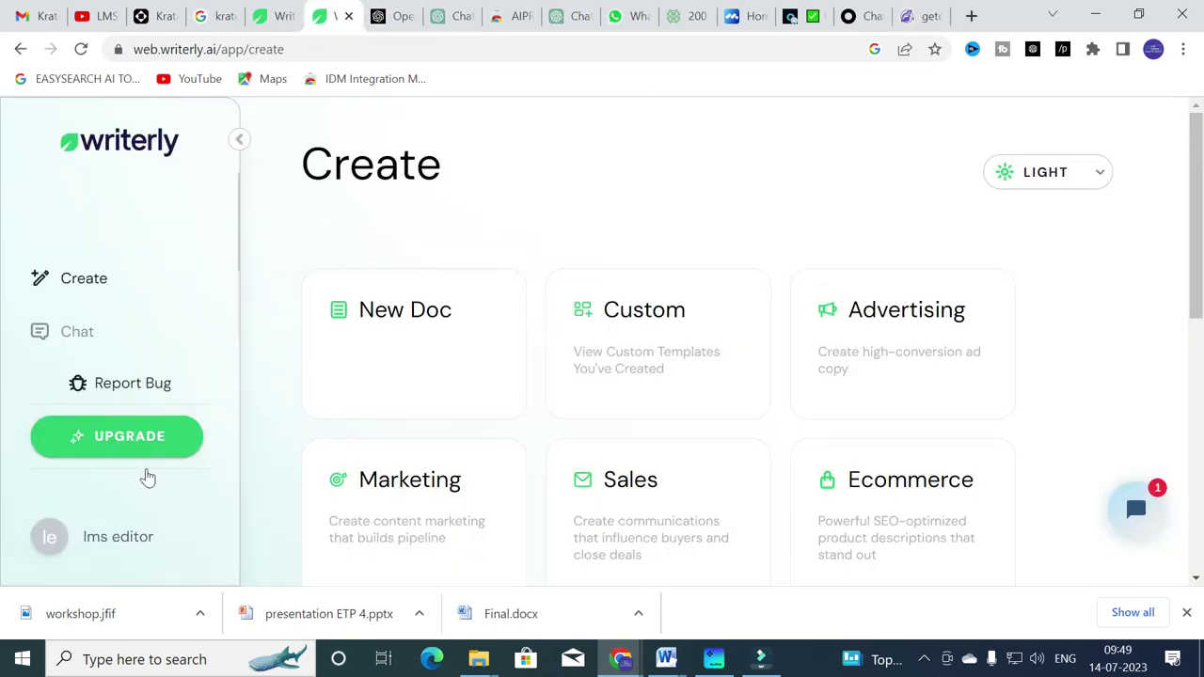
# Show Writerly's upgrade plans, from the Free $0 tier to the $34 Team AI Studio, highlighting Free features
pyautogui.click(120, 449)
pyautogui.scroll(-2, 398, 421)
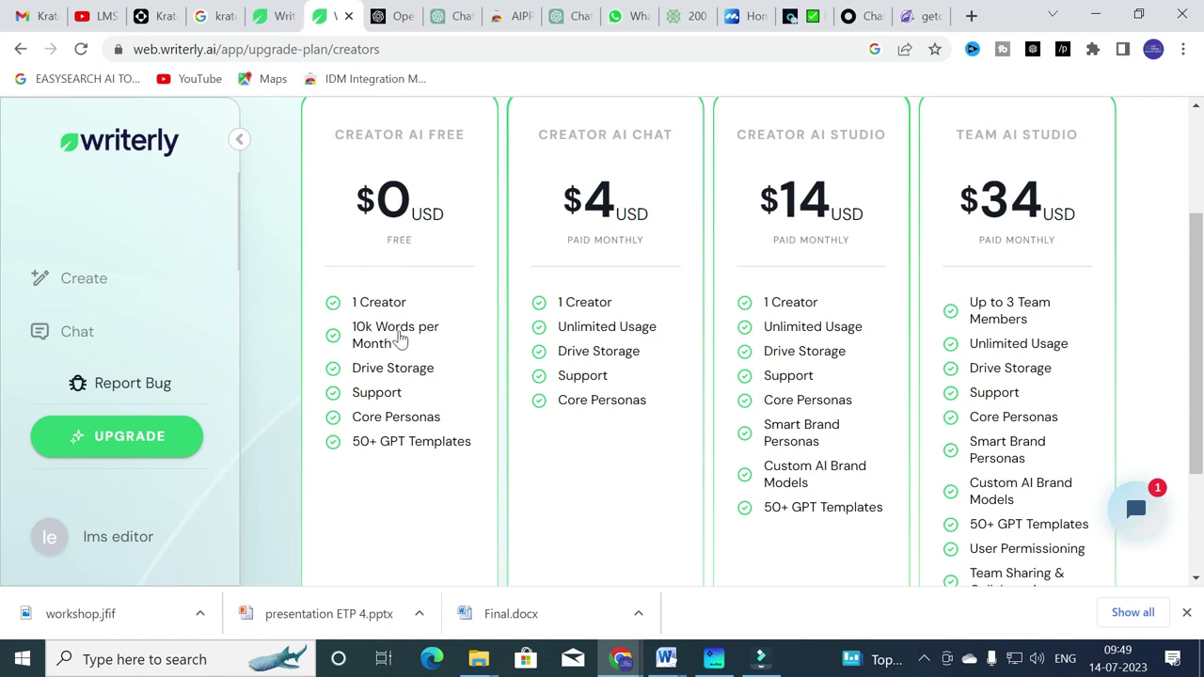
pyautogui.moveTo(317, 291); pyautogui.dragTo(470, 476)
pyautogui.click(430, 490)
# Switch to the getconch.ai essay tab, then minimize Chrome and both Word windows
pyautogui.click(924, 15)
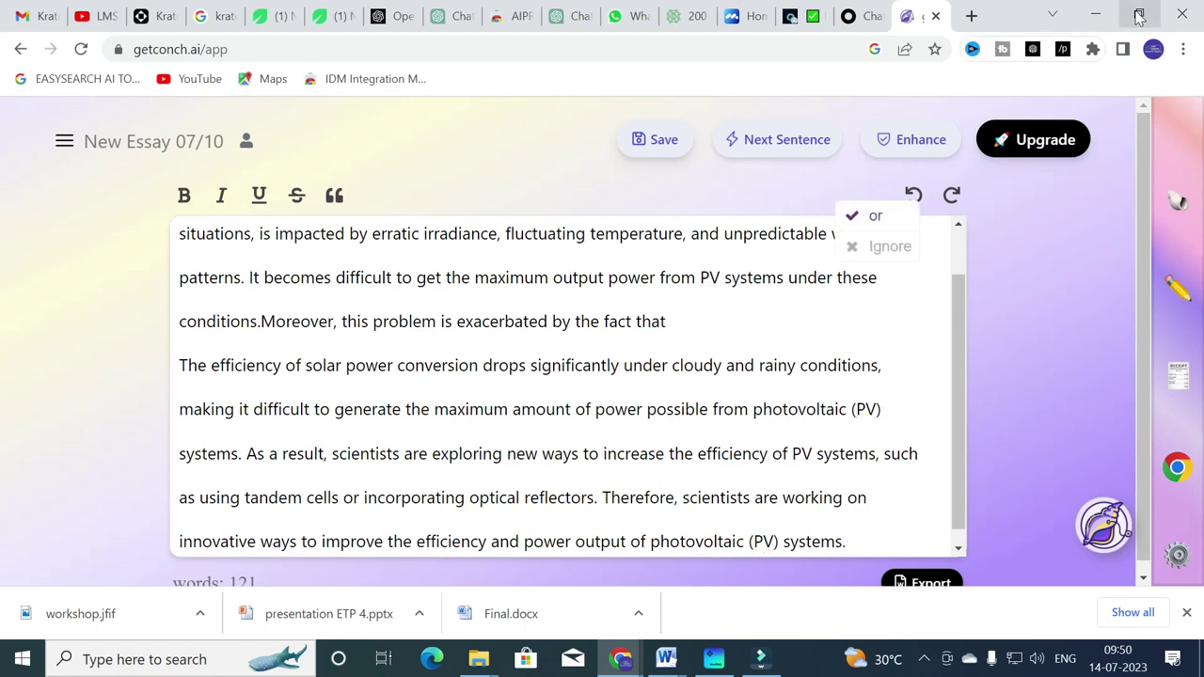
pyautogui.click(1106, 15)
pyautogui.click(1102, 13)
pyautogui.click(1103, 14)
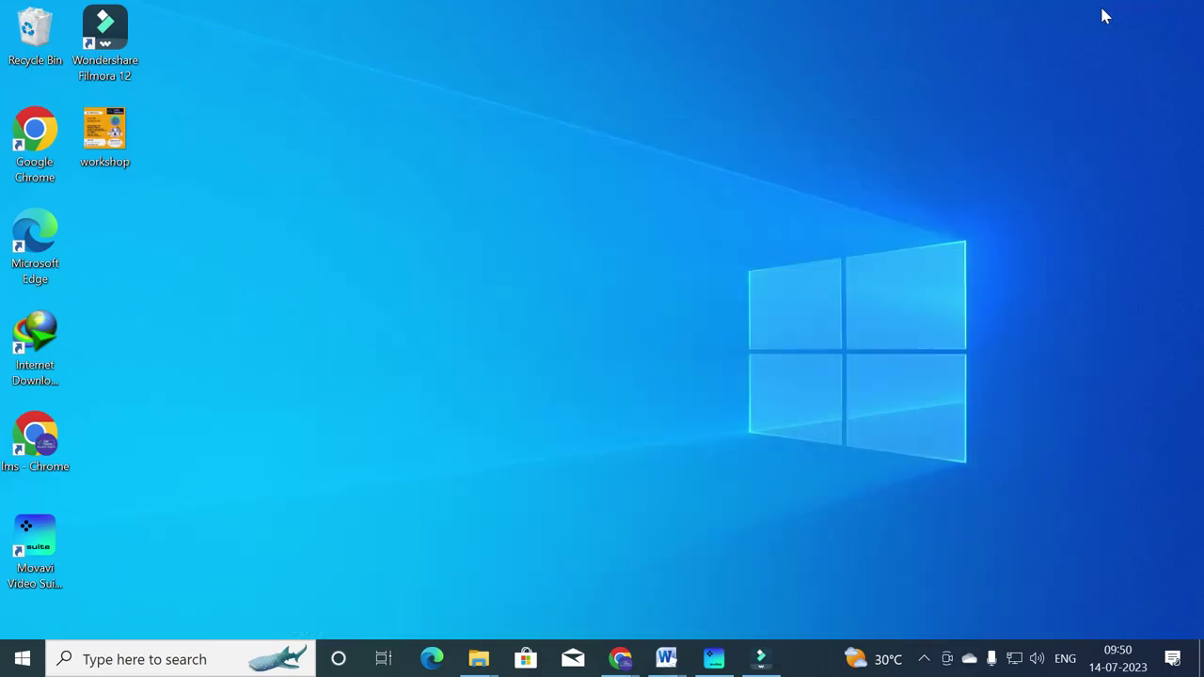
# Open workshop.jfif, the 29th July 2023 online workshop poster, from the desktop in Photos
pyautogui.doubleClick(104, 132)
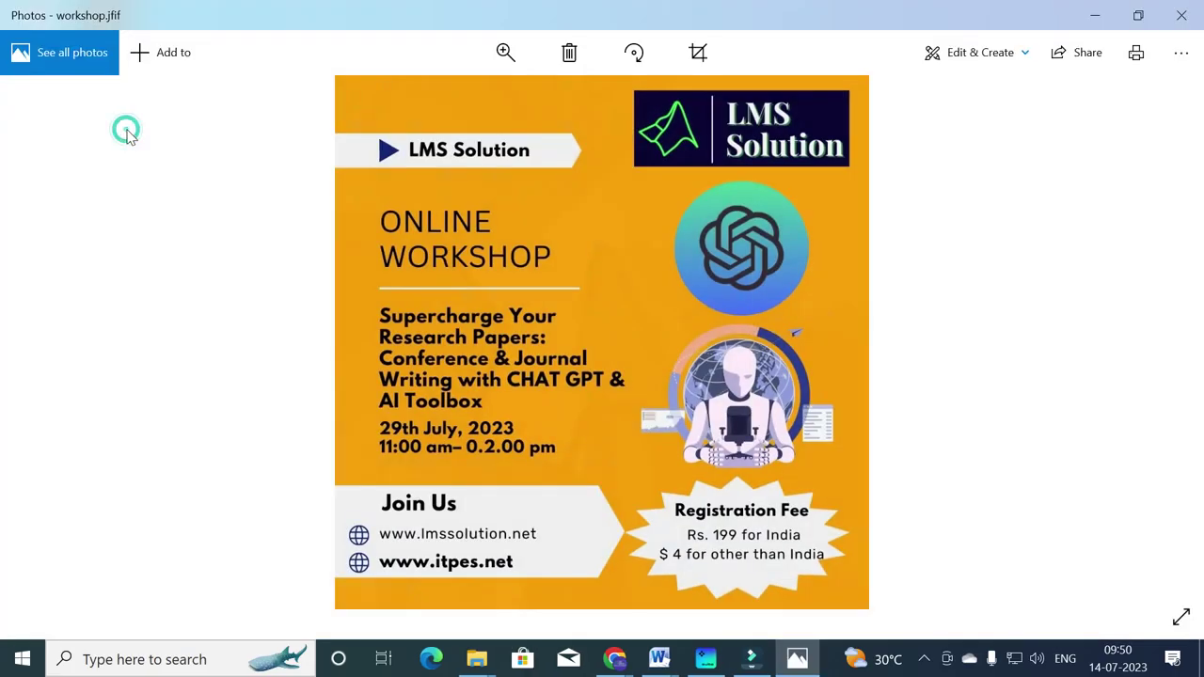